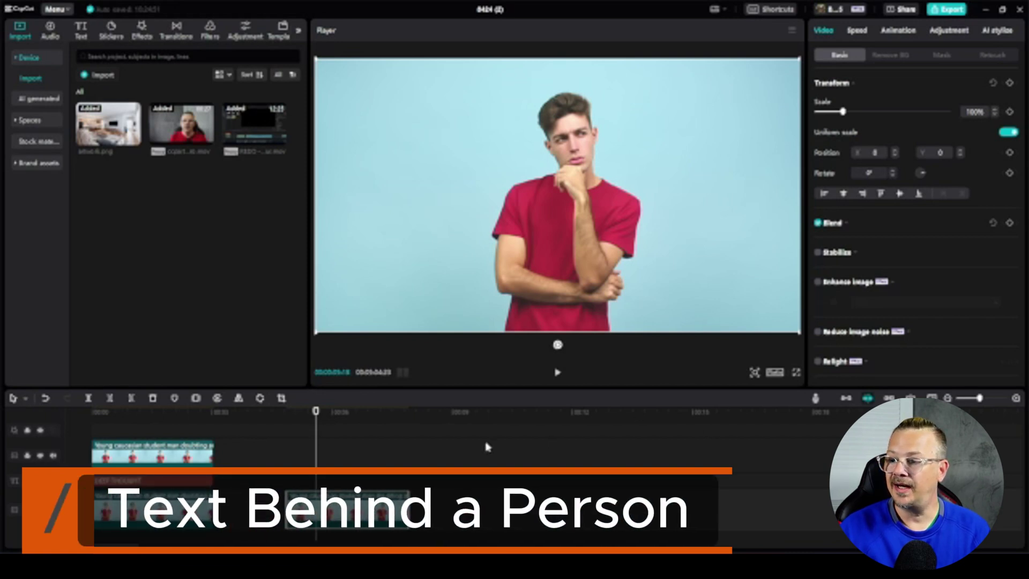
# Step: Play and stop the second clip, return the playhead to its start, and show the Text options
pyautogui.click(556, 376)
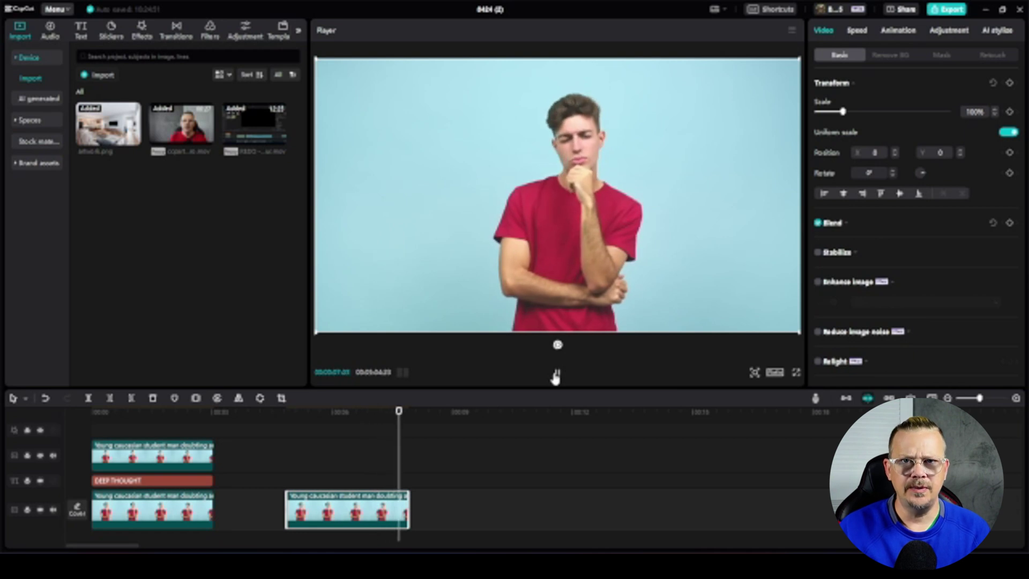
pyautogui.click(555, 375)
pyautogui.press('Up')
pyautogui.press('Up')
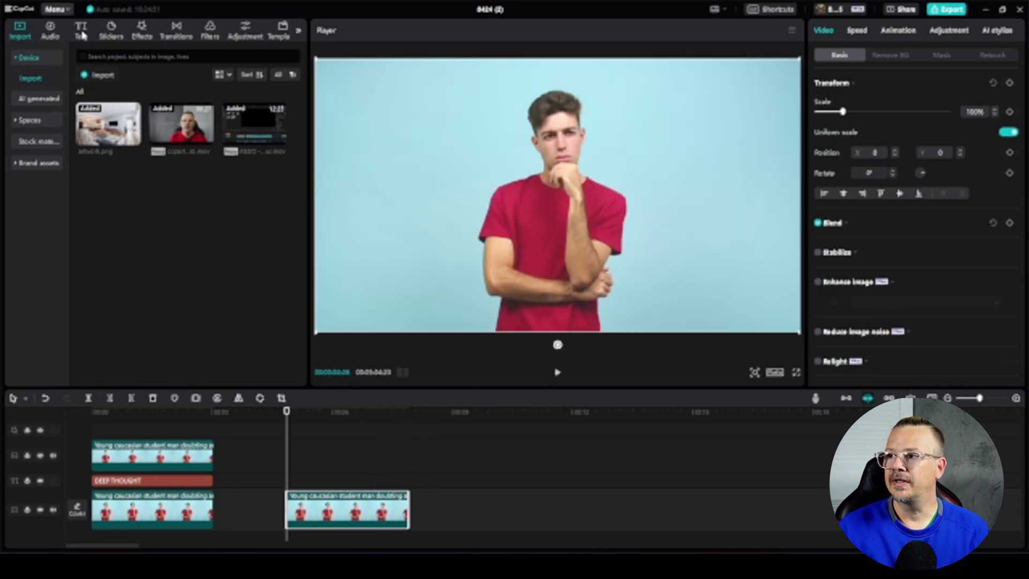
pyautogui.click(82, 31)
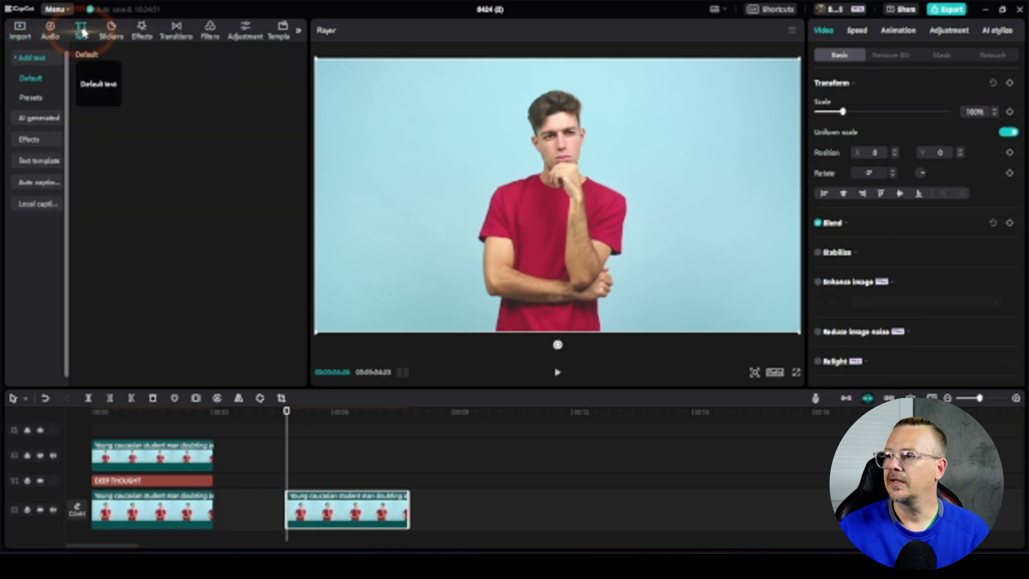
# Step: Add a text layer above the second clip and replace its placeholder with 'Deep Thought'
pyautogui.moveTo(89, 80); pyautogui.dragTo(289, 488)
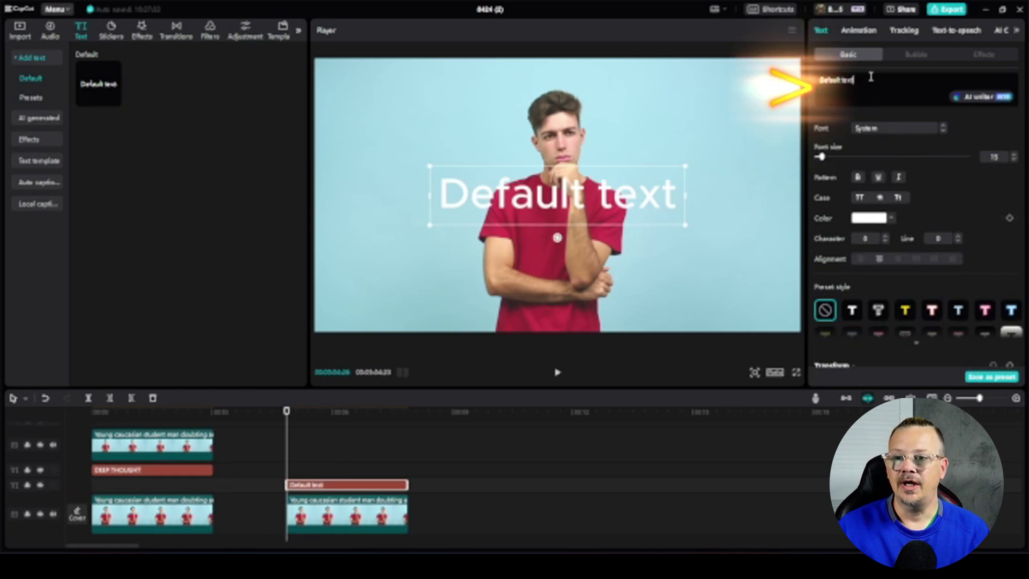
pyautogui.moveTo(854, 80); pyautogui.dragTo(814, 83)
pyautogui.write('Deep Thought')
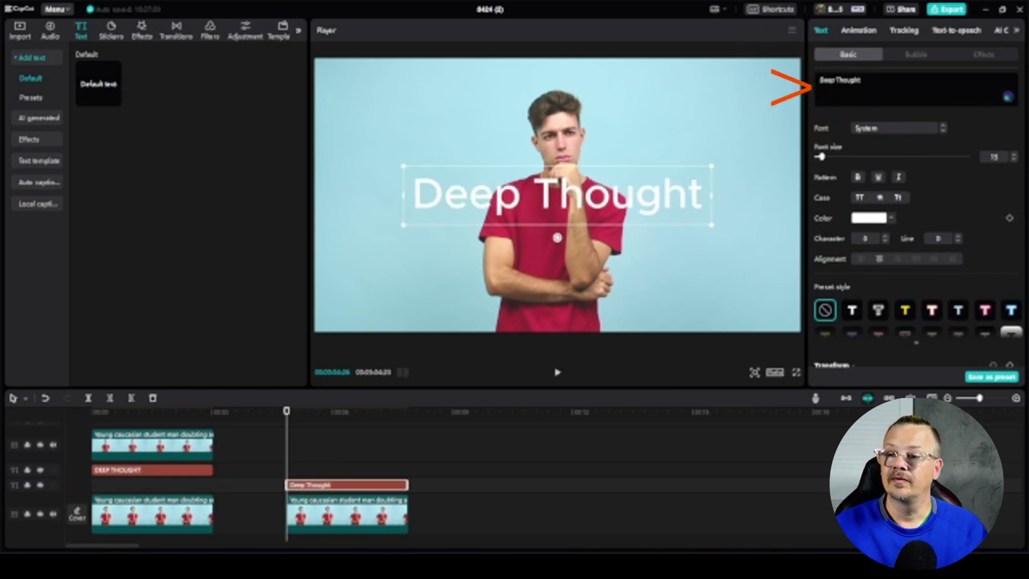
# Step: Make the title uppercase and set its font to Open Sans Bold
pyautogui.click(859, 198)
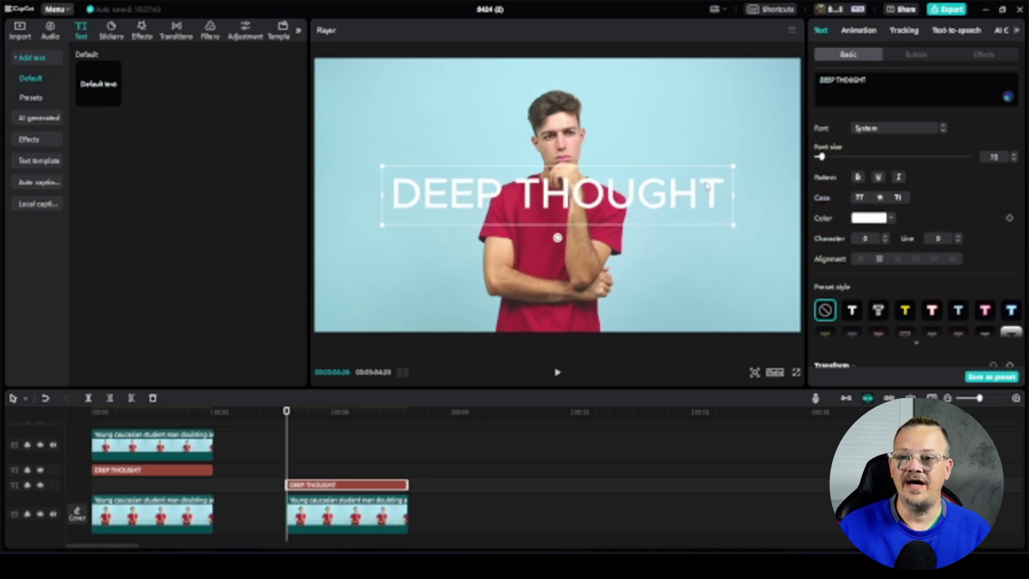
pyautogui.click(866, 130)
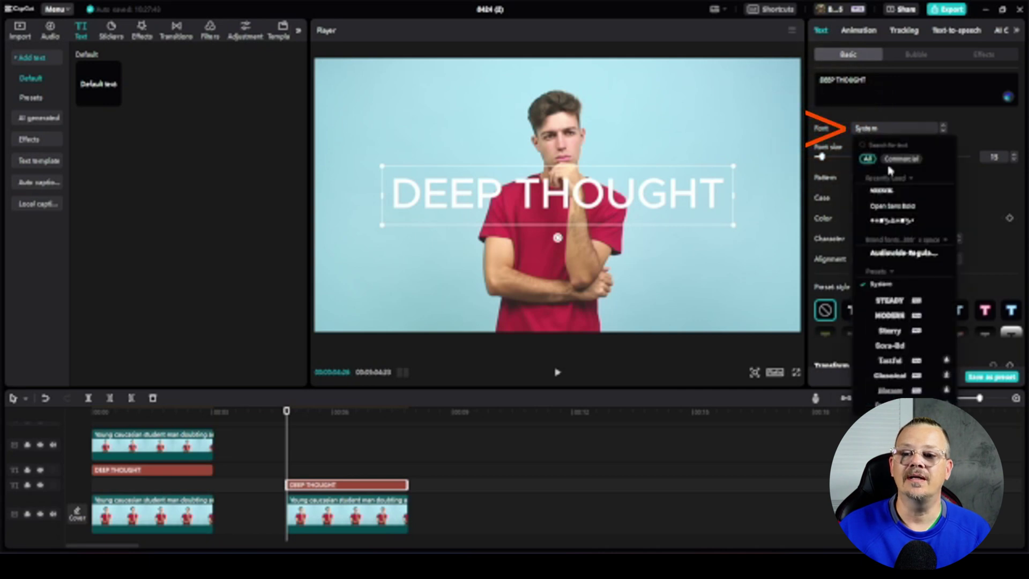
pyautogui.click(892, 205)
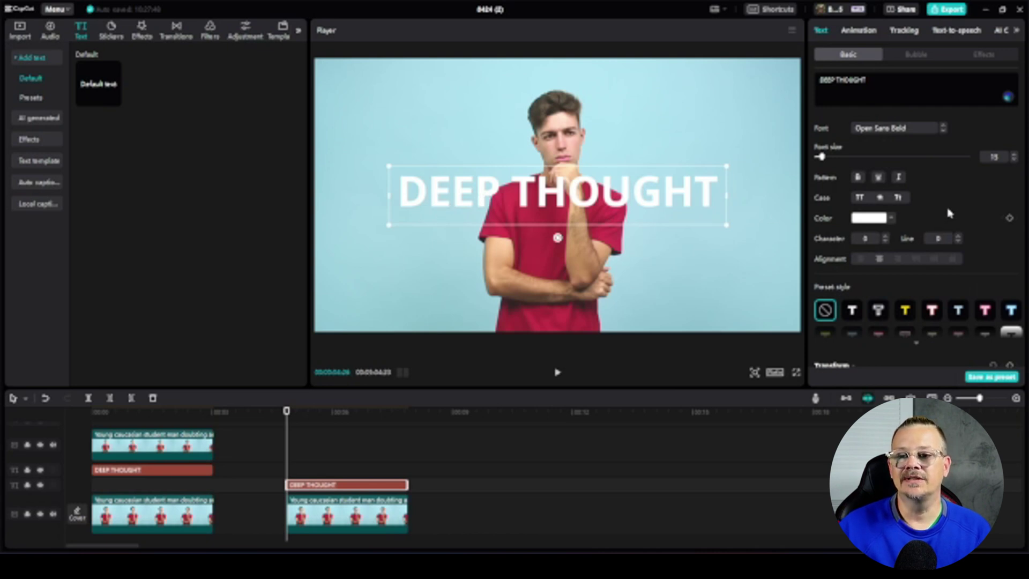
# Step: Enable a black drop shadow on the title and lower its opacity to 28%
pyautogui.scroll(-2, 947, 214)
pyautogui.scroll(-10, 947, 214)
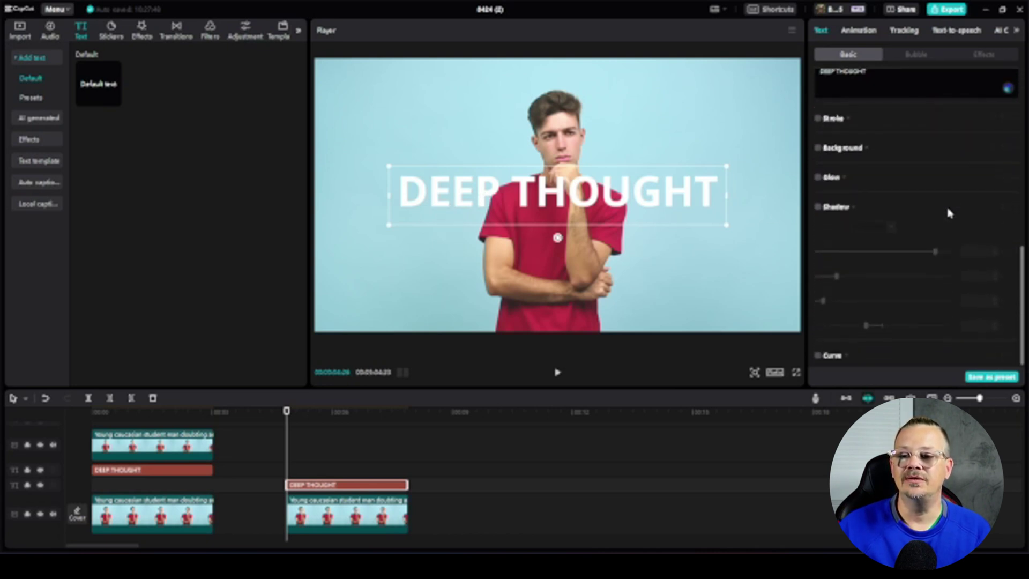
pyautogui.click(816, 205)
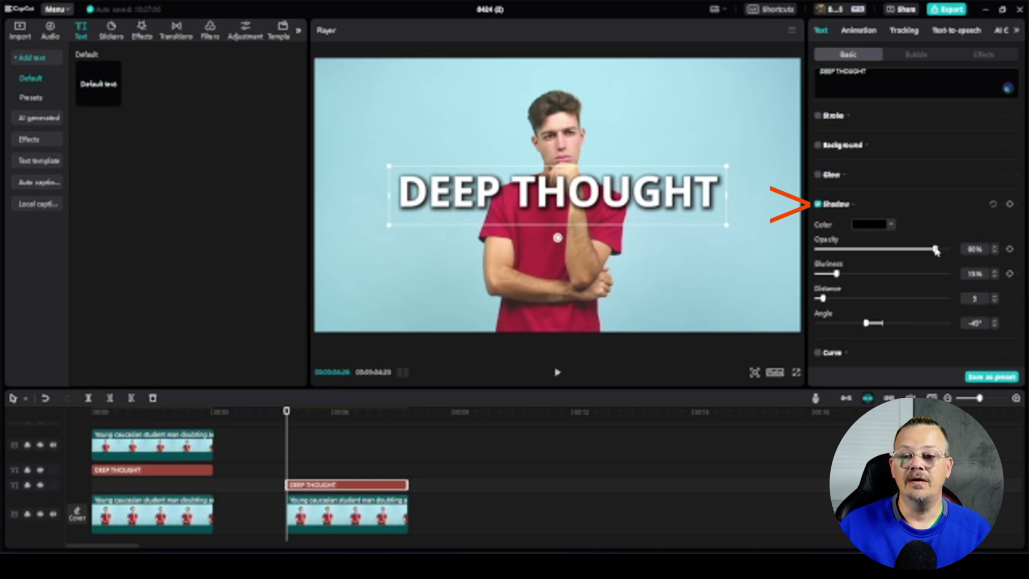
pyautogui.moveTo(937, 251); pyautogui.dragTo(854, 258)
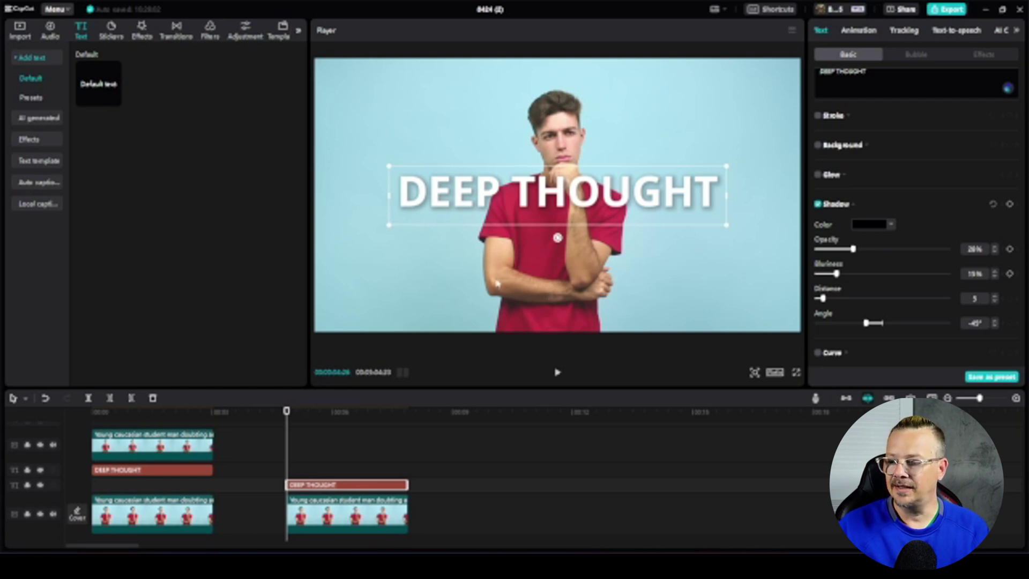
# Step: Copy the second video clip and paste it onto a new track above
pyautogui.click(332, 516)
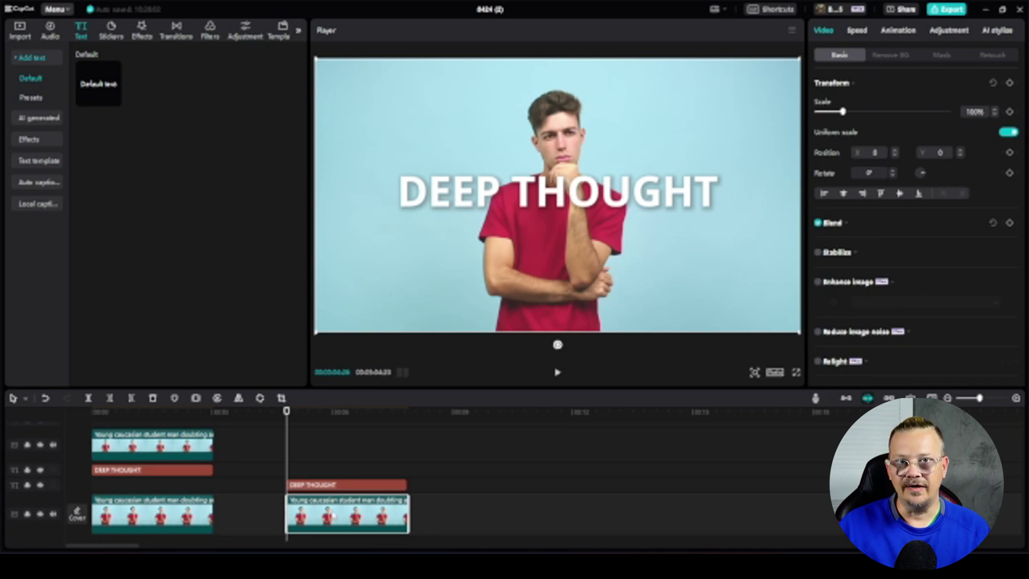
pyautogui.rightClick(332, 514)
pyautogui.click(332, 515)
pyautogui.rightClick(332, 515)
pyautogui.click(373, 272)
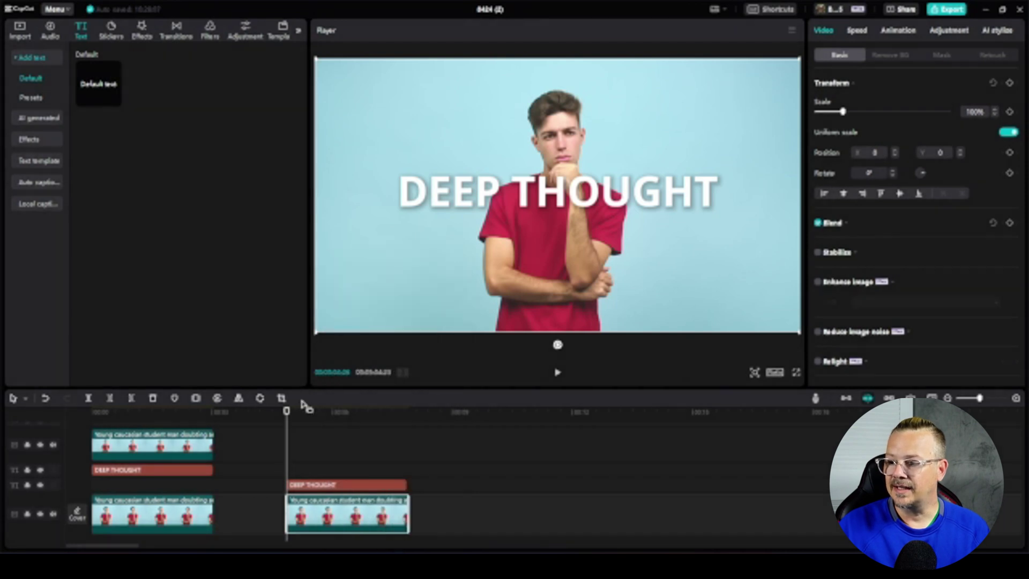
pyautogui.click(298, 448)
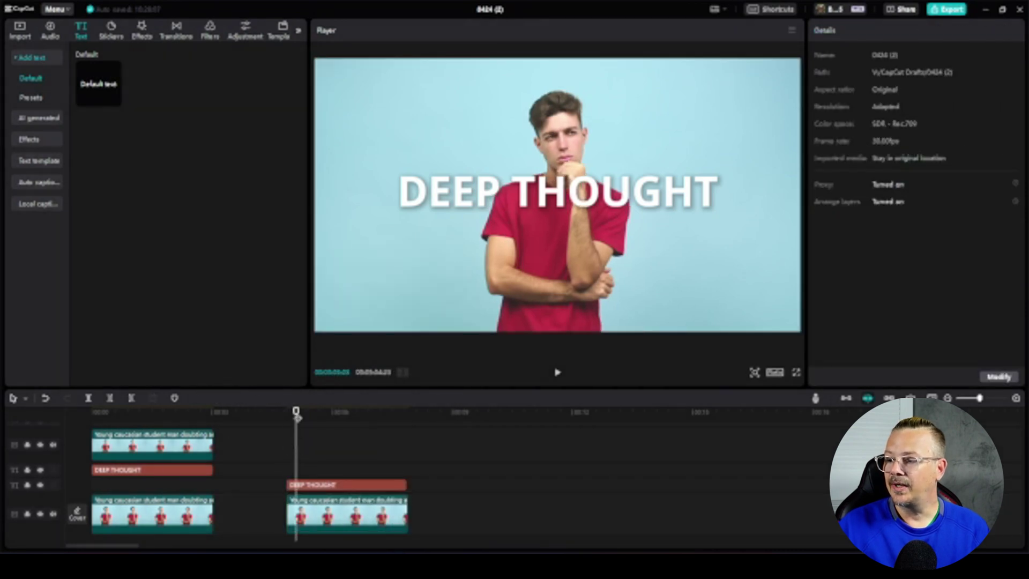
pyautogui.rightClick(292, 469)
pyautogui.click(314, 474)
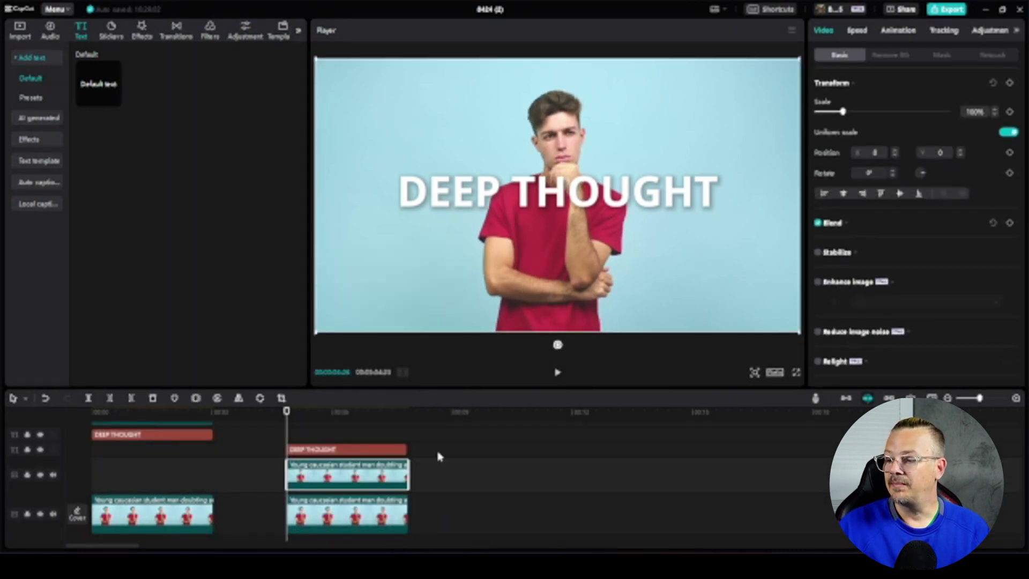
# Step: Move the DEEP THOUGHT text clip down between the two video tracks
pyautogui.click(351, 453)
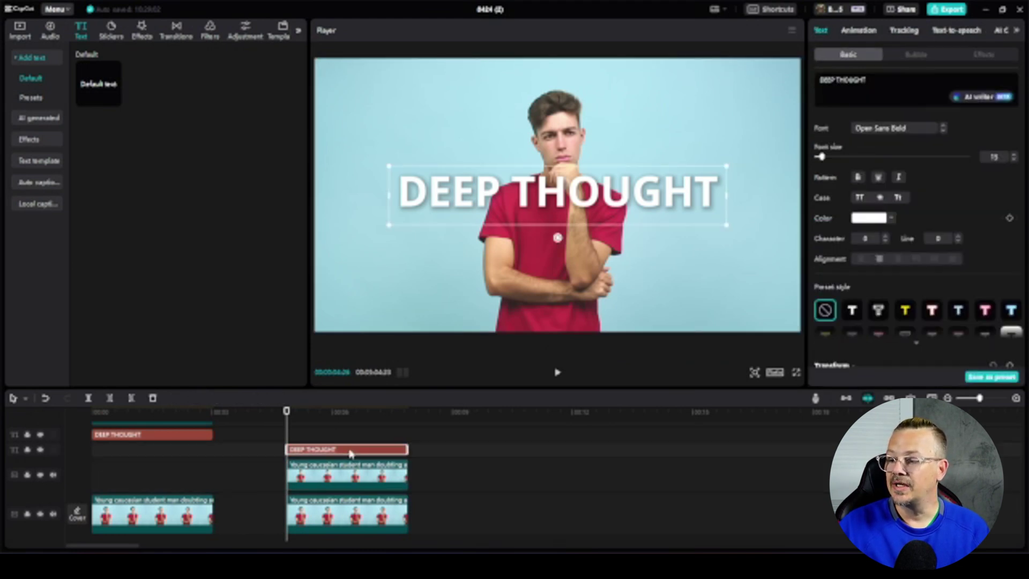
pyautogui.moveTo(350, 455); pyautogui.dragTo(350, 502)
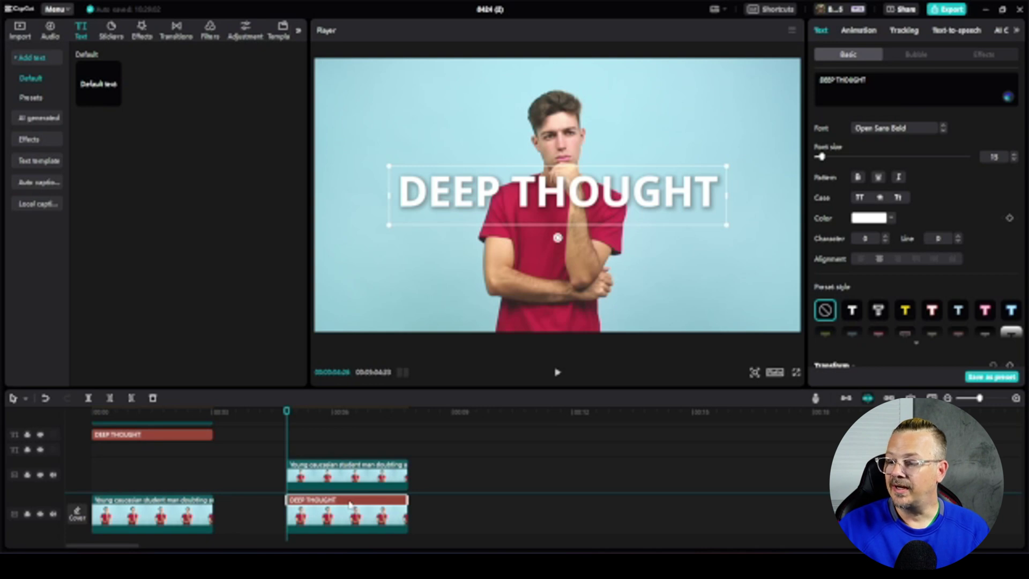
pyautogui.moveTo(350, 502); pyautogui.dragTo(350, 503)
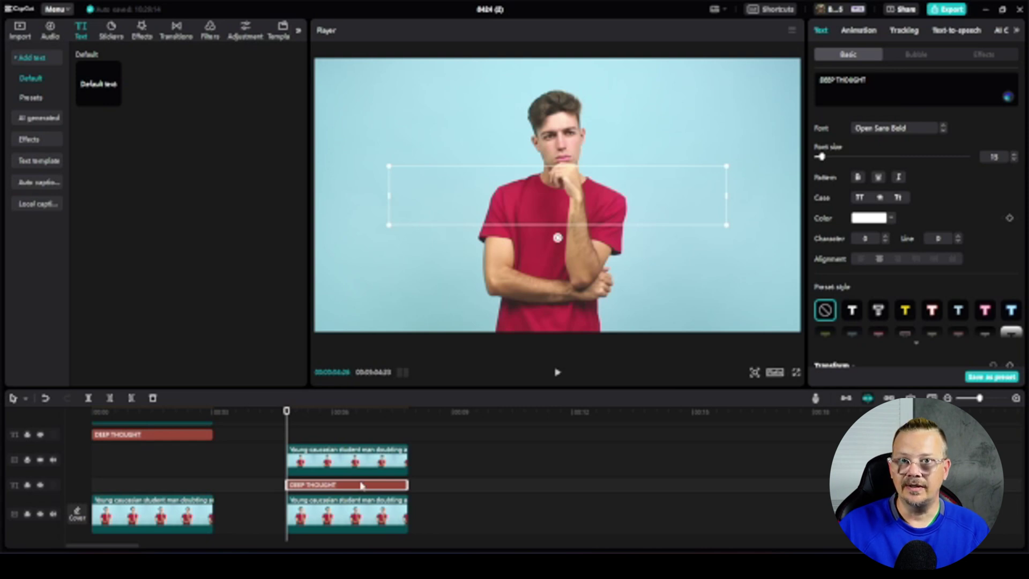
# Step: Apply automatic background removal to the upper video clip
pyautogui.click(358, 464)
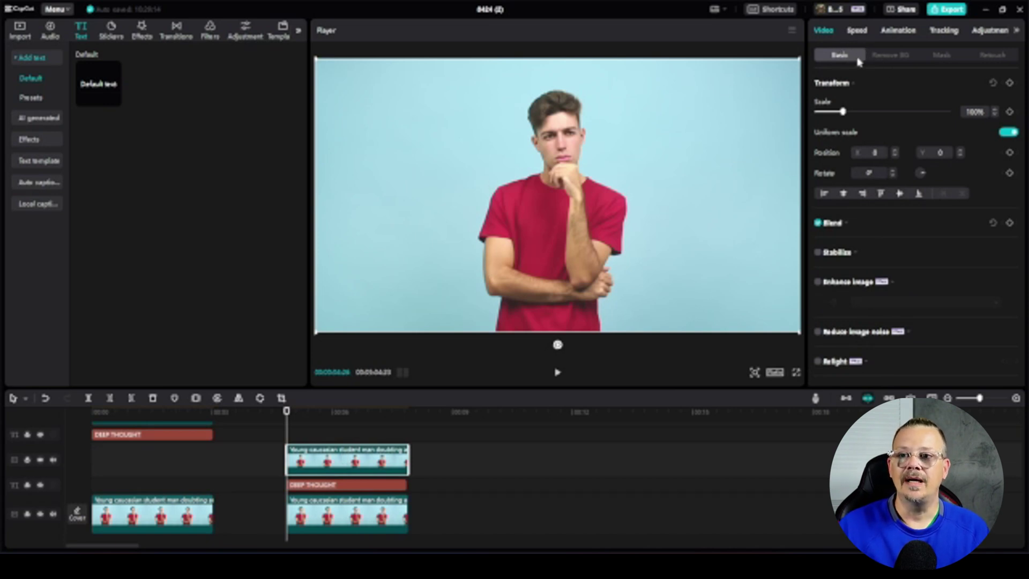
pyautogui.click(887, 59)
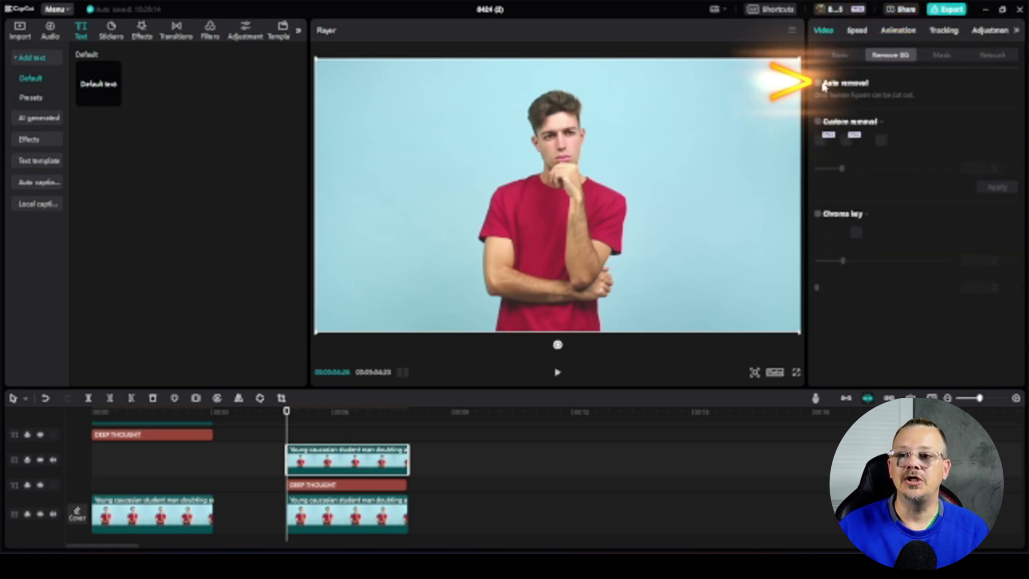
pyautogui.click(817, 84)
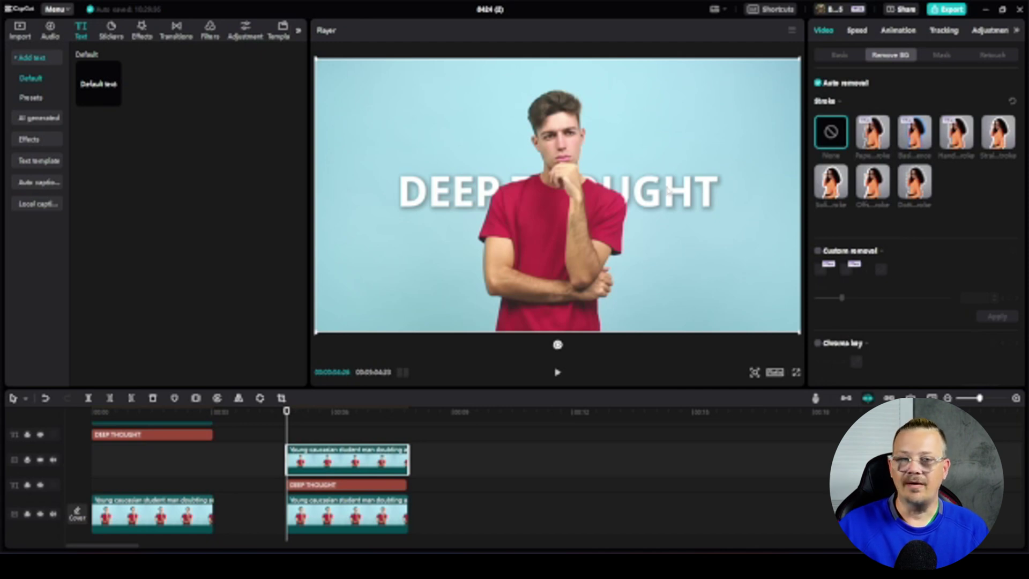
# Step: Raise the DEEP THOUGHT title higher in the frame and play back the result
pyautogui.click(374, 484)
pyautogui.moveTo(673, 201); pyautogui.dragTo(671, 153)
pyautogui.click(246, 438)
pyautogui.press('space')
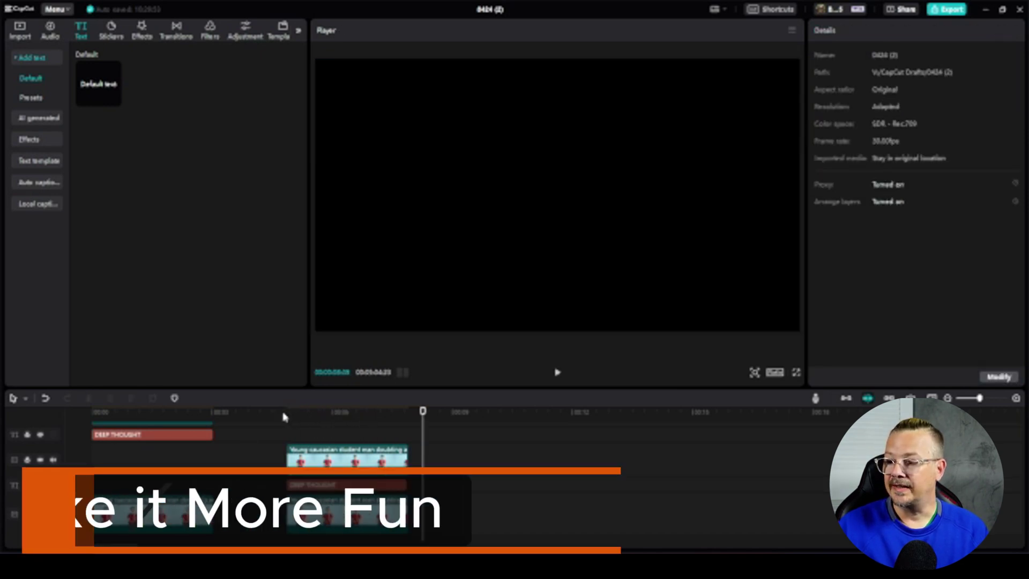
pyautogui.click(287, 412)
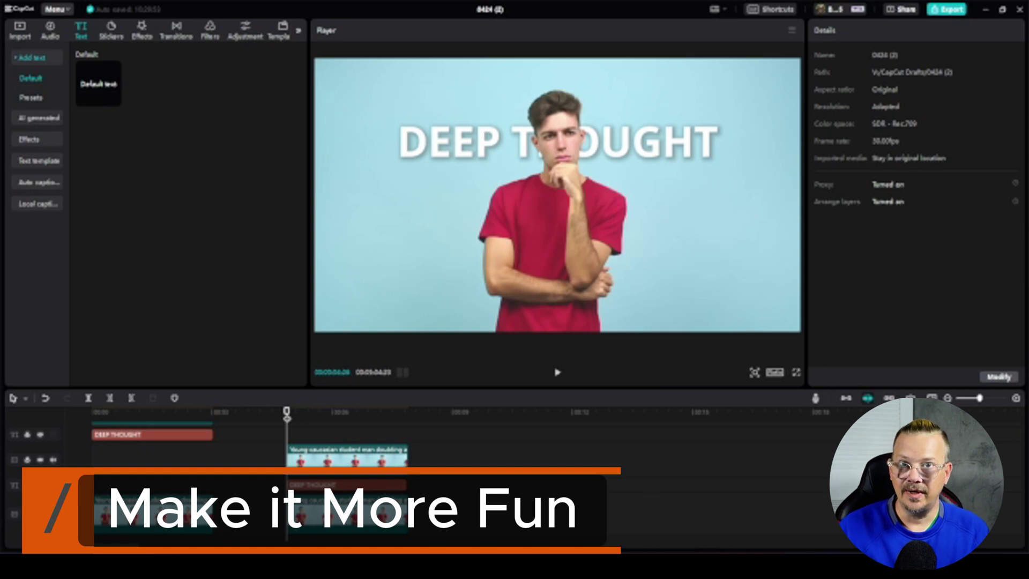
# Step: Add a Scale keyframe to the DEEP THOUGHT title at the second clip's start
pyautogui.click(328, 484)
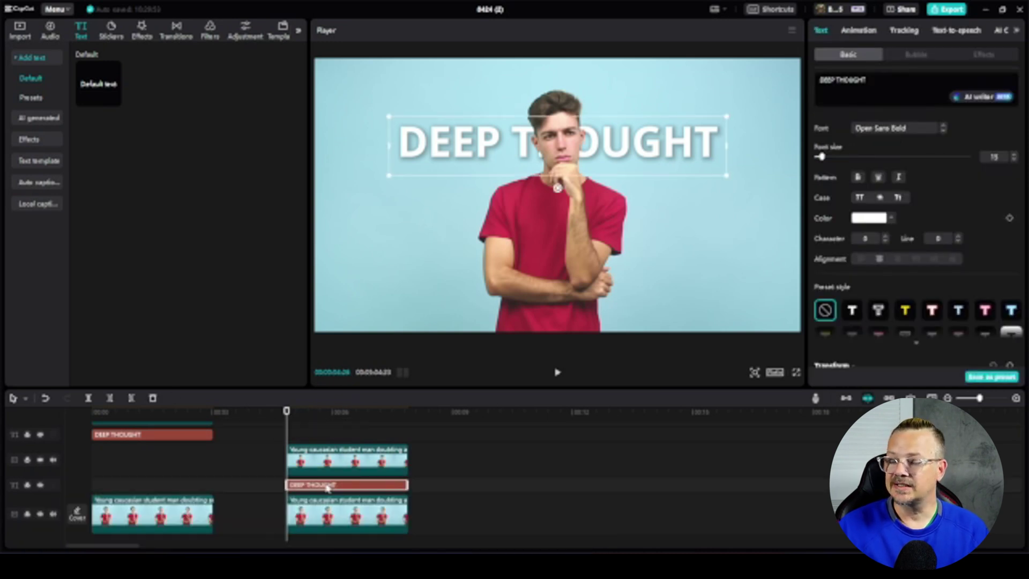
pyautogui.moveTo(285, 413); pyautogui.dragTo(287, 413)
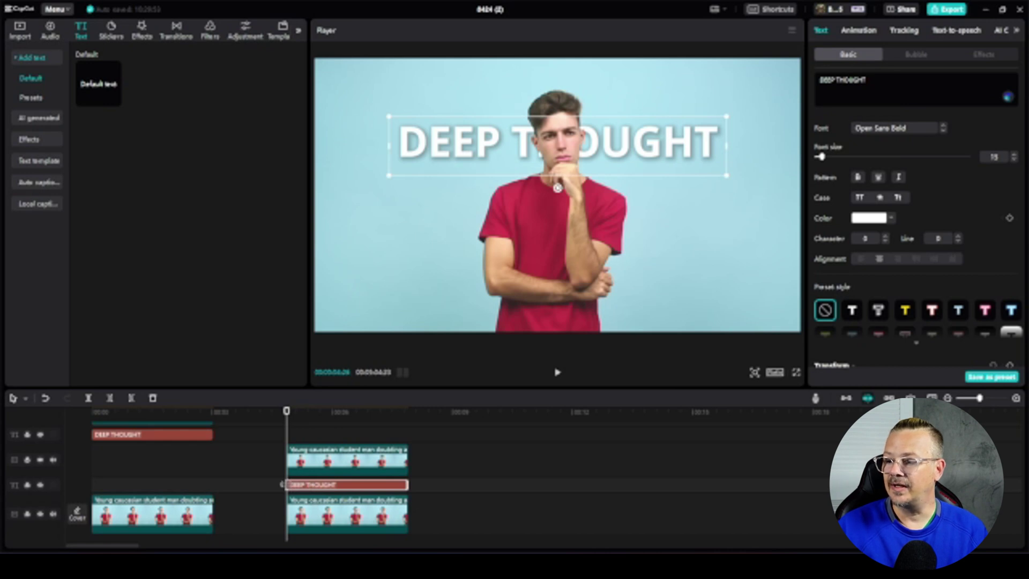
pyautogui.scroll(-1, 1006, 190)
pyautogui.scroll(-3, 995, 188)
pyautogui.scroll(4, 965, 193)
pyautogui.scroll(-4, 932, 199)
pyautogui.scroll(-7, 931, 198)
pyautogui.scroll(4, 997, 209)
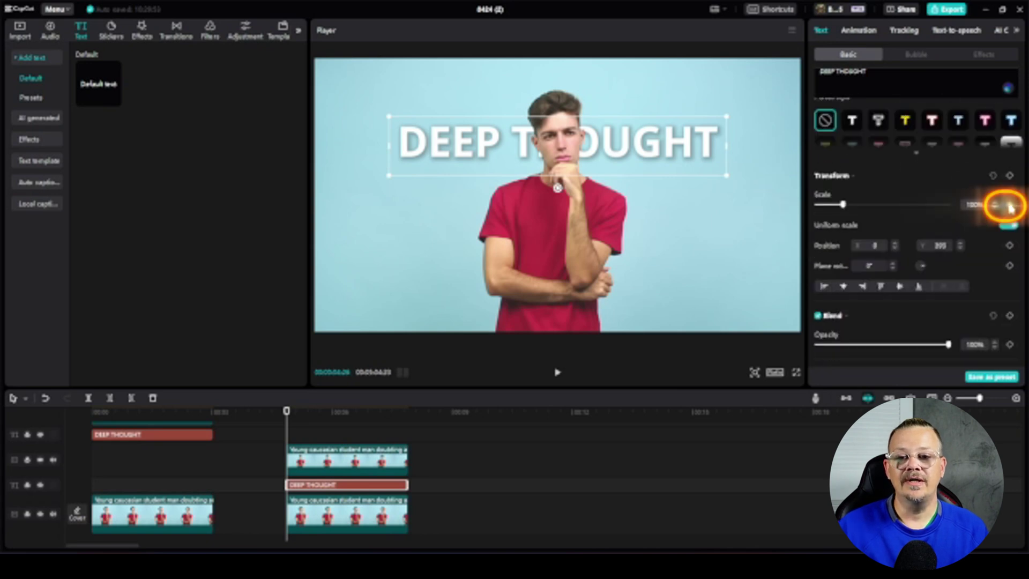
pyautogui.click(1010, 205)
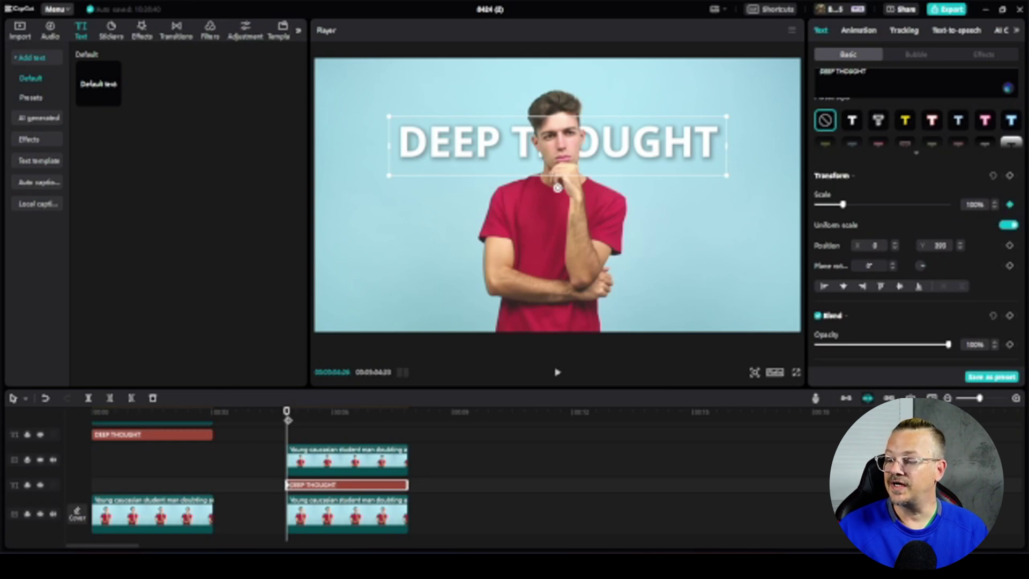
# Step: At a later point in the clip, scale the title up to 149%
pyautogui.moveTo(287, 411); pyautogui.dragTo(405, 414)
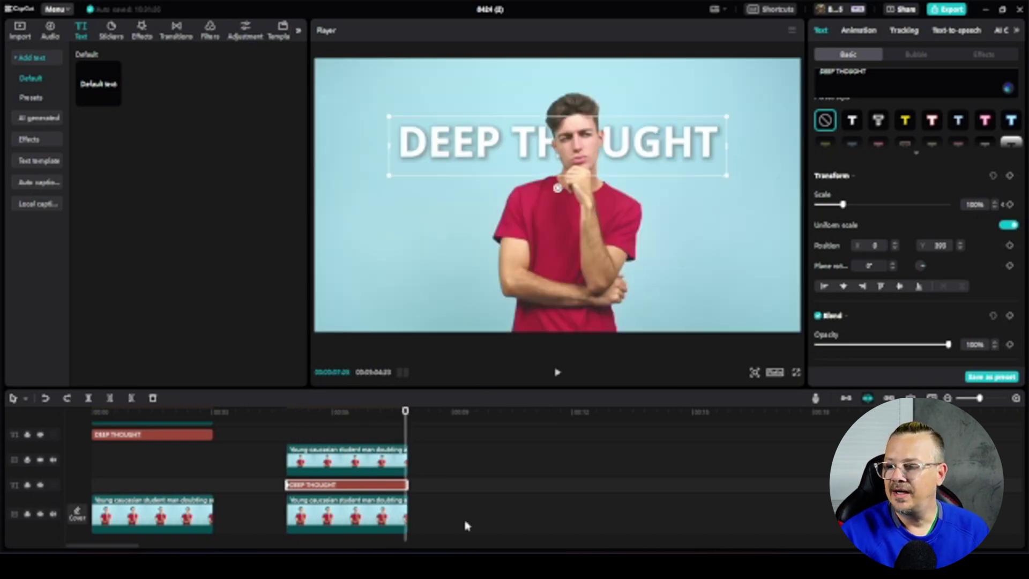
pyautogui.click(1009, 205)
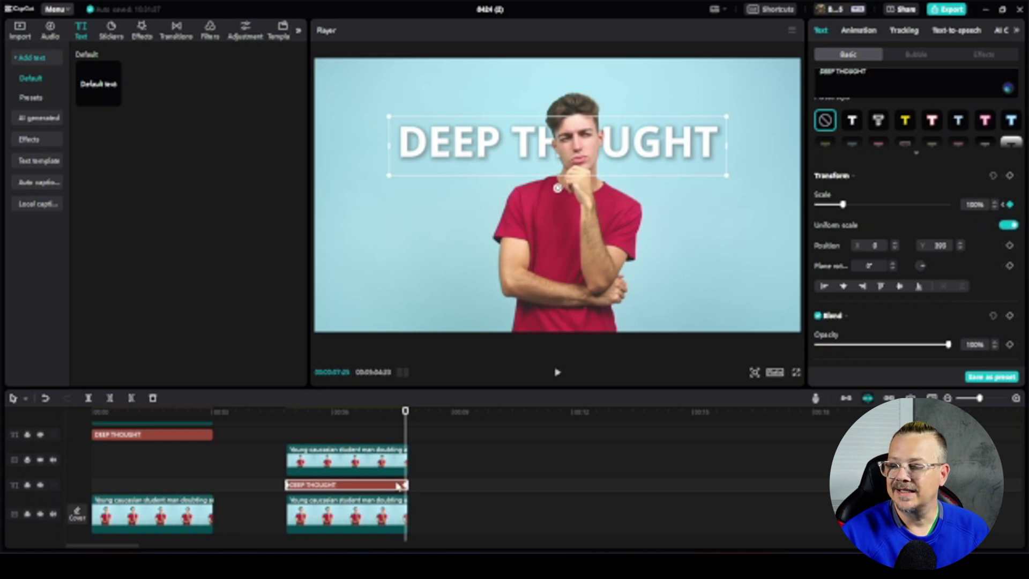
pyautogui.click(1011, 206)
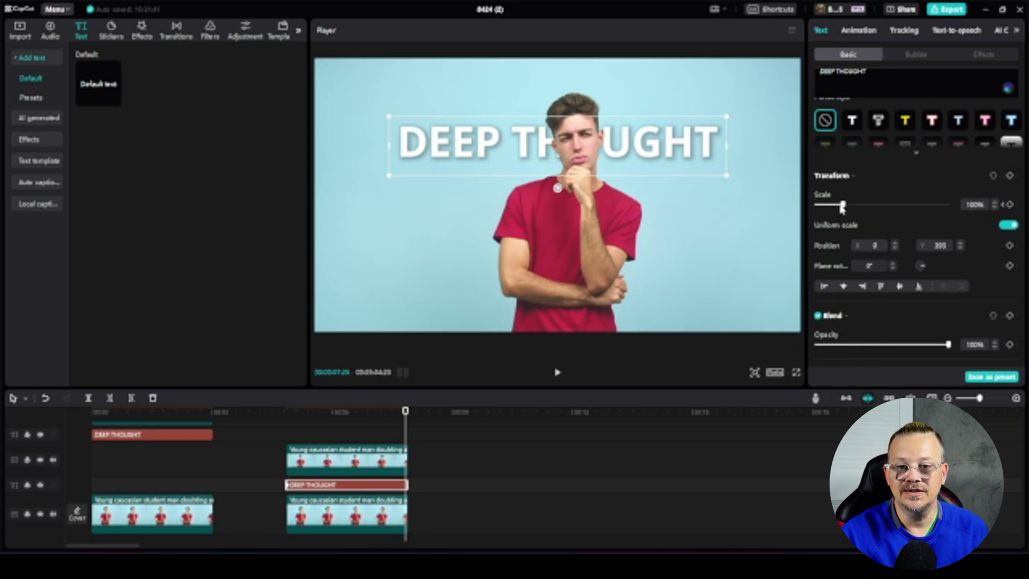
pyautogui.moveTo(843, 206); pyautogui.dragTo(856, 206)
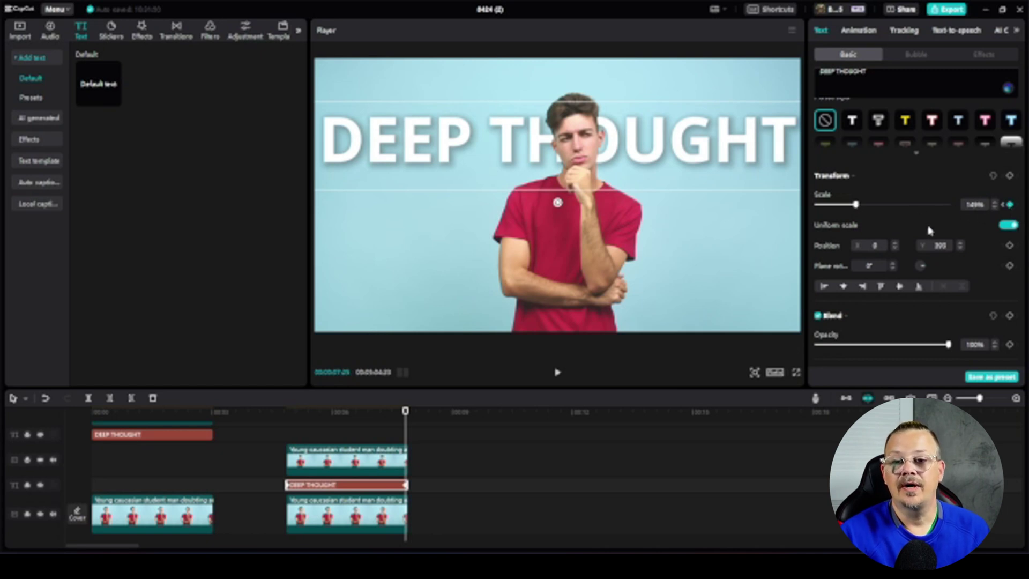
# Step: Play the title zoom from the clip start to preview it
pyautogui.press('Up')
pyautogui.press('space')
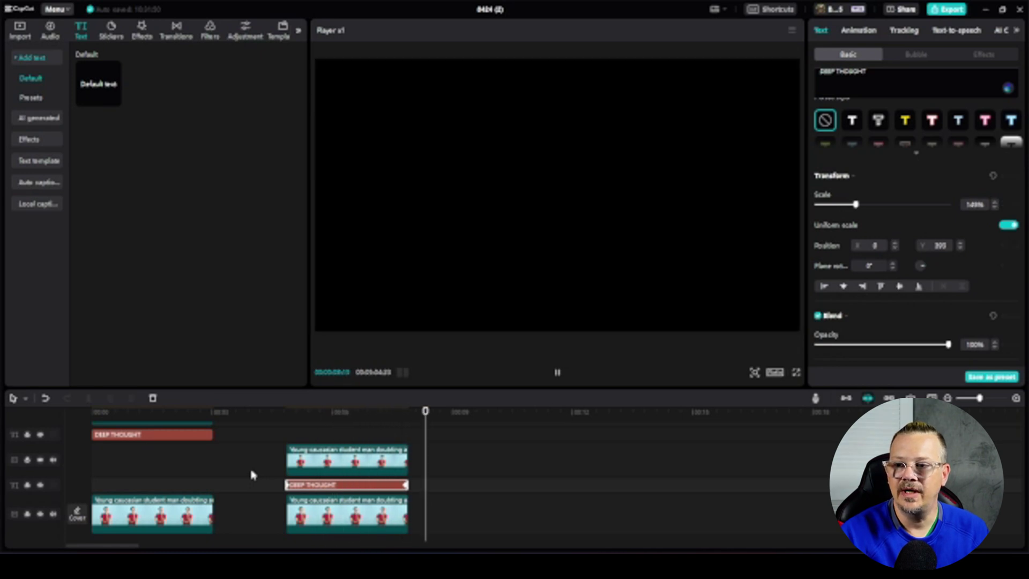
pyautogui.press('space')
pyautogui.click(299, 420)
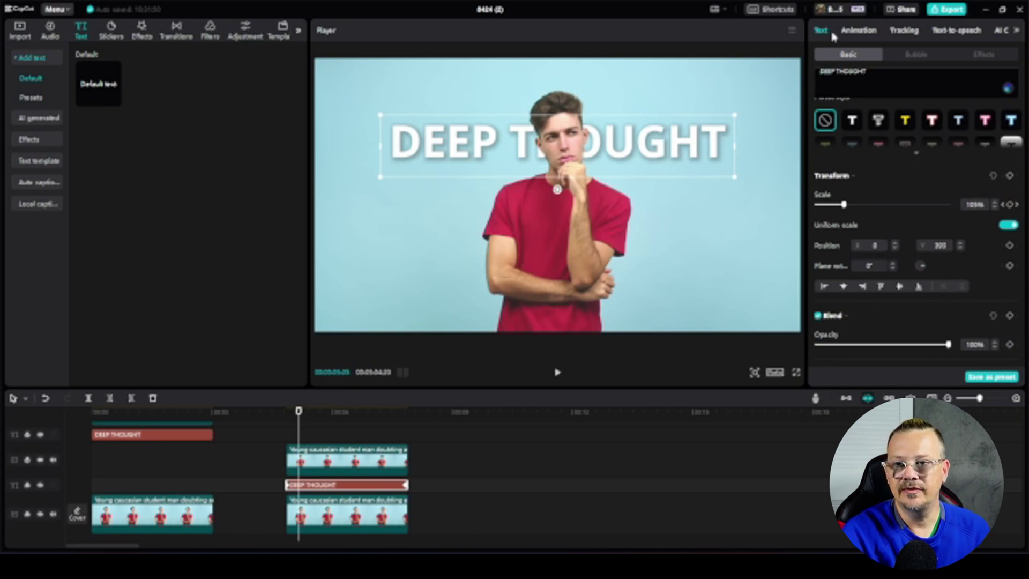
# Step: Apply the 'Blow Up' out animation, about 0.5s, to the DEEP THOUGHT title
pyautogui.click(866, 32)
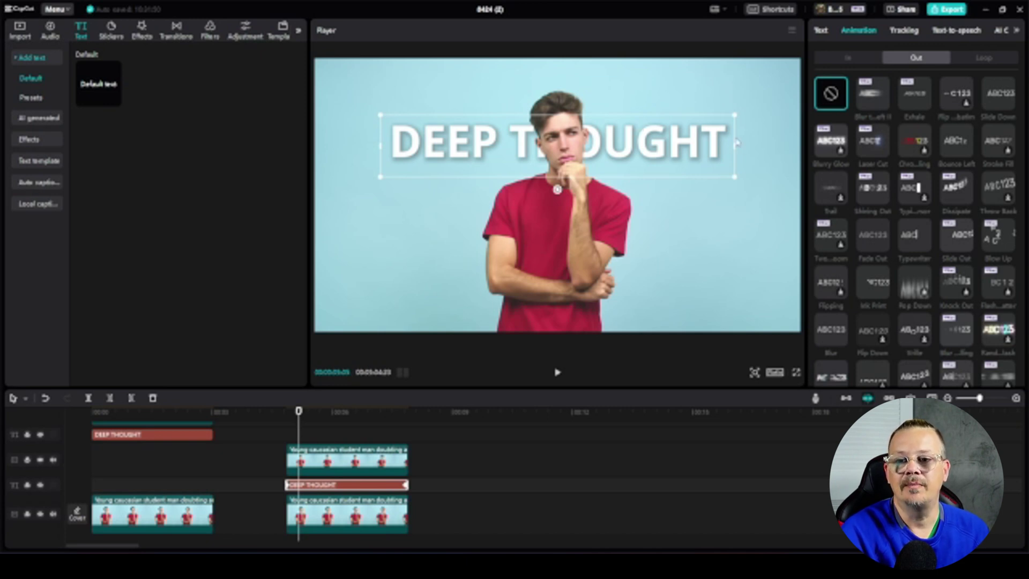
pyautogui.scroll(-5, 911, 230)
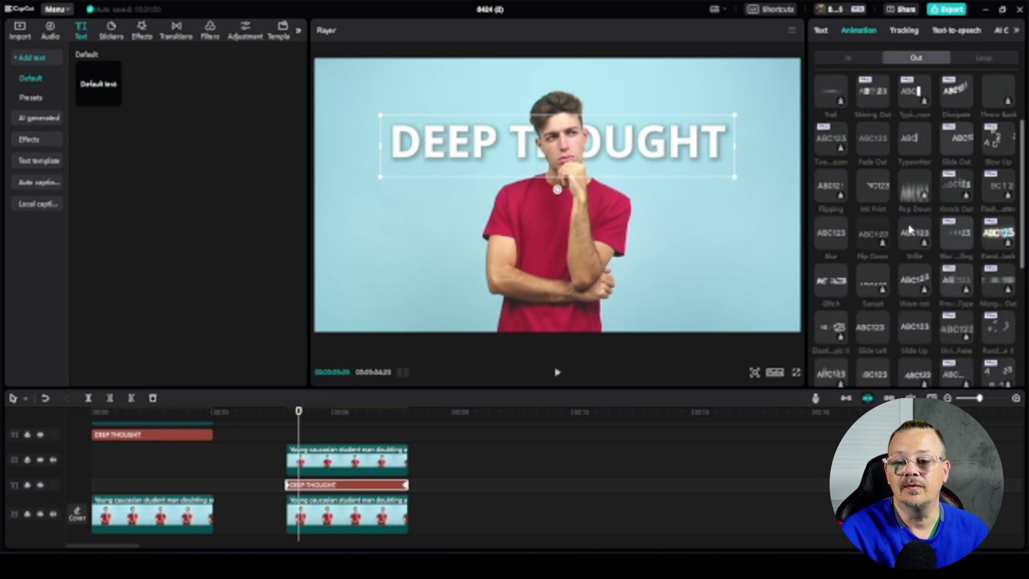
pyautogui.scroll(5, 911, 230)
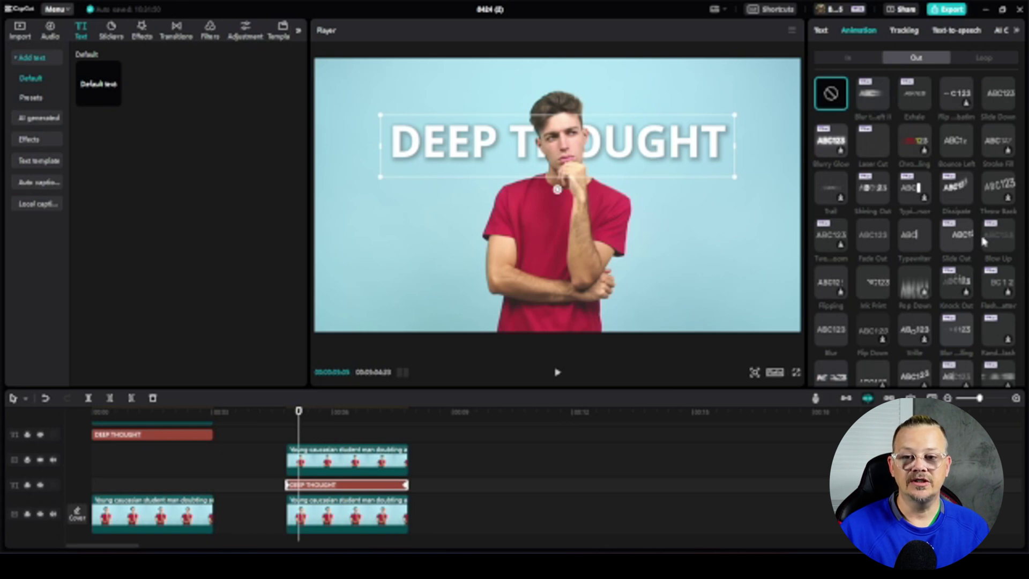
pyautogui.scroll(-10, 938, 246)
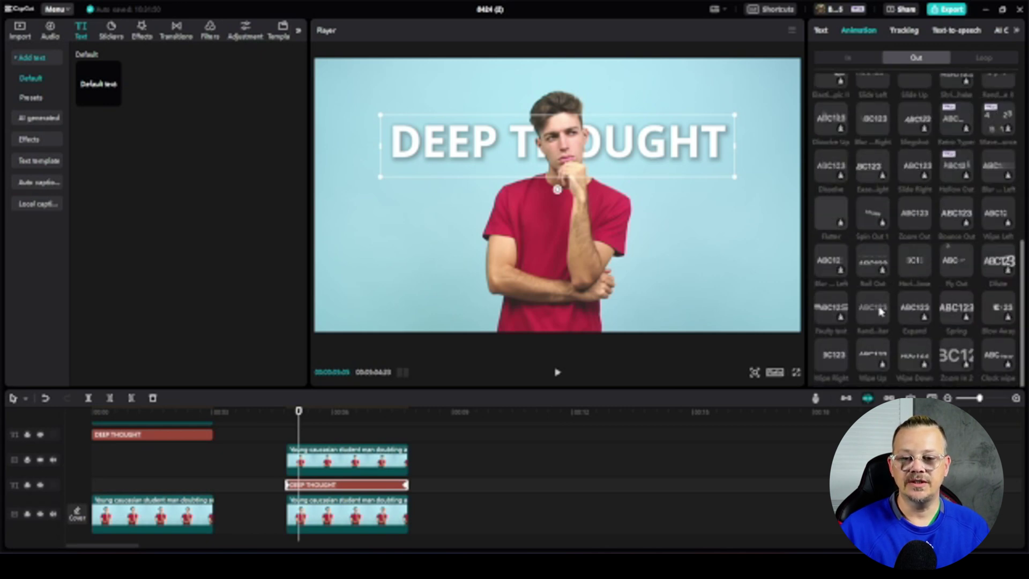
pyautogui.scroll(6, 891, 247)
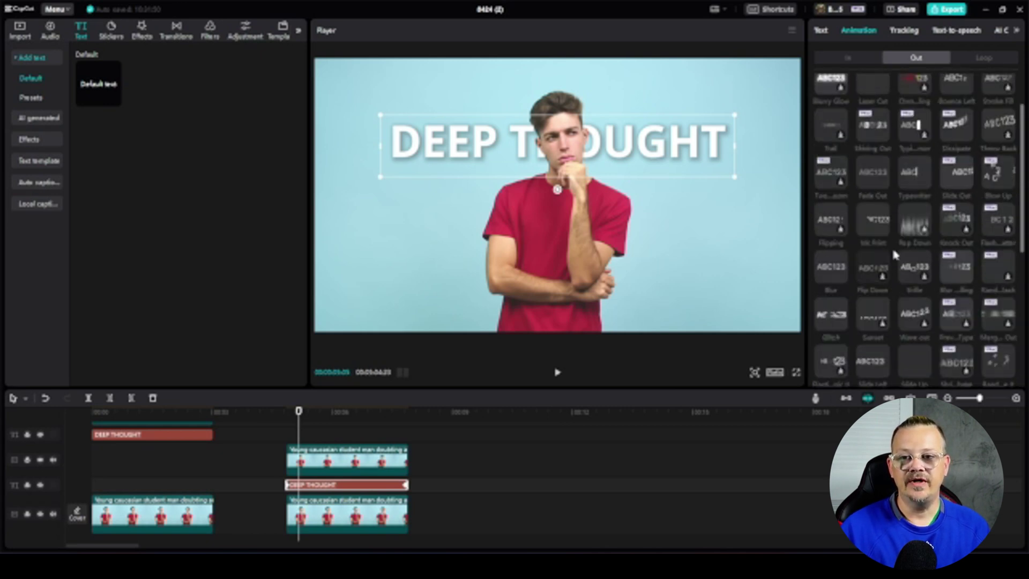
pyautogui.scroll(2, 891, 246)
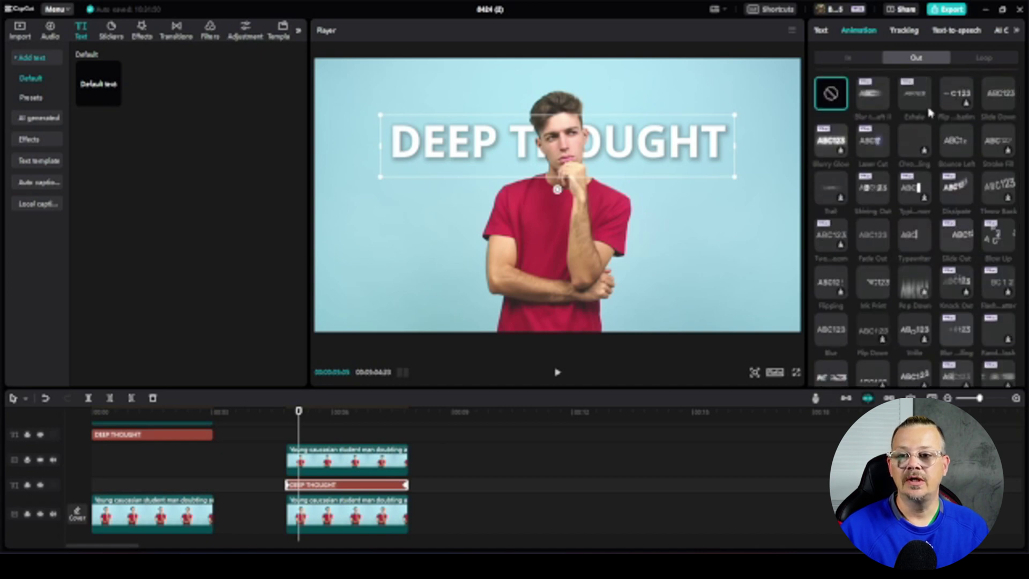
pyautogui.click(998, 234)
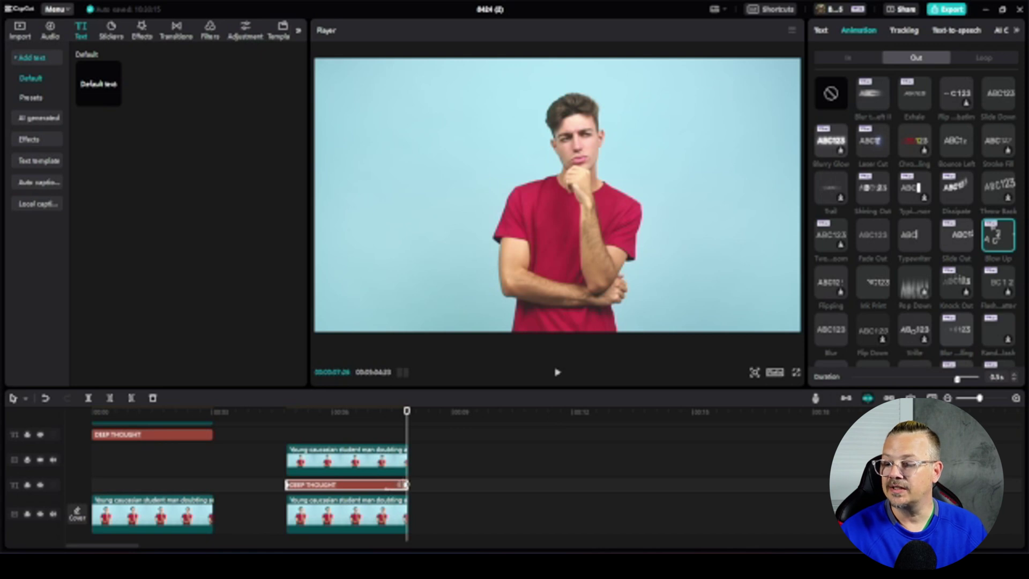
# Step: Stretch the DEEP THOUGHT text clip's right edge to the end of the video clips
pyautogui.click(392, 489)
pyautogui.scroll(3, 365, 498)
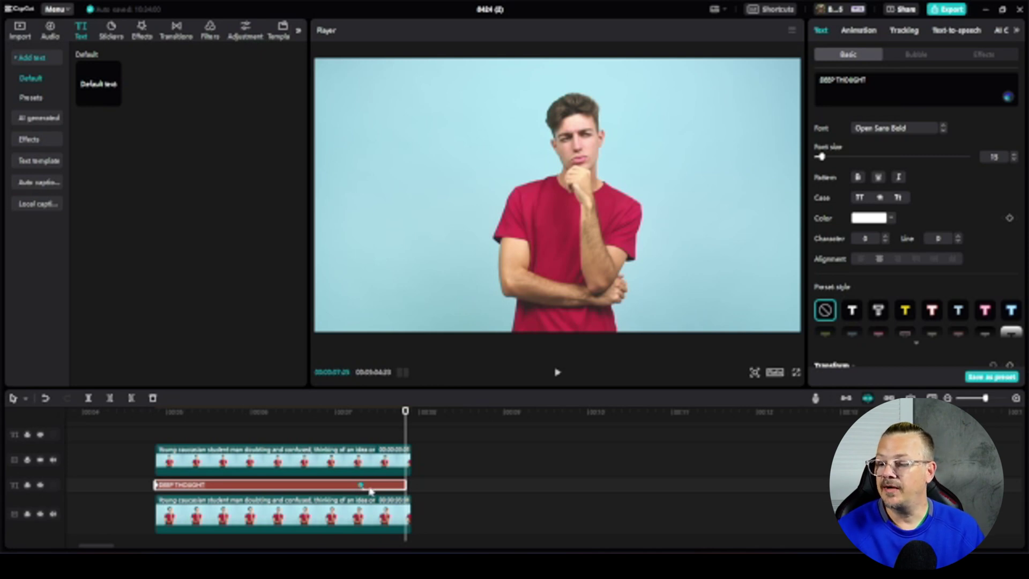
pyautogui.moveTo(406, 411); pyautogui.dragTo(411, 411)
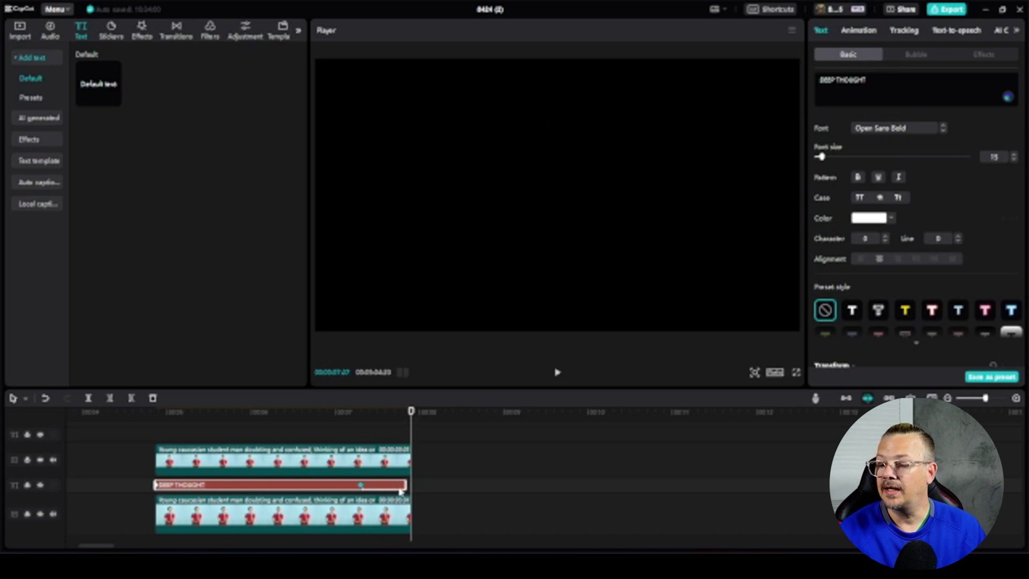
pyautogui.moveTo(406, 485); pyautogui.dragTo(410, 484)
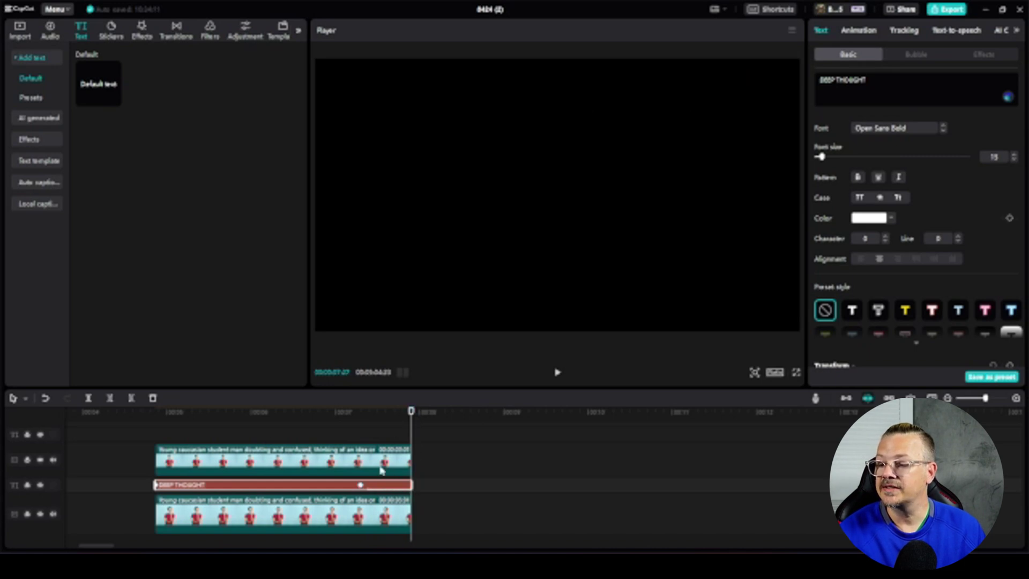
pyautogui.click(161, 414)
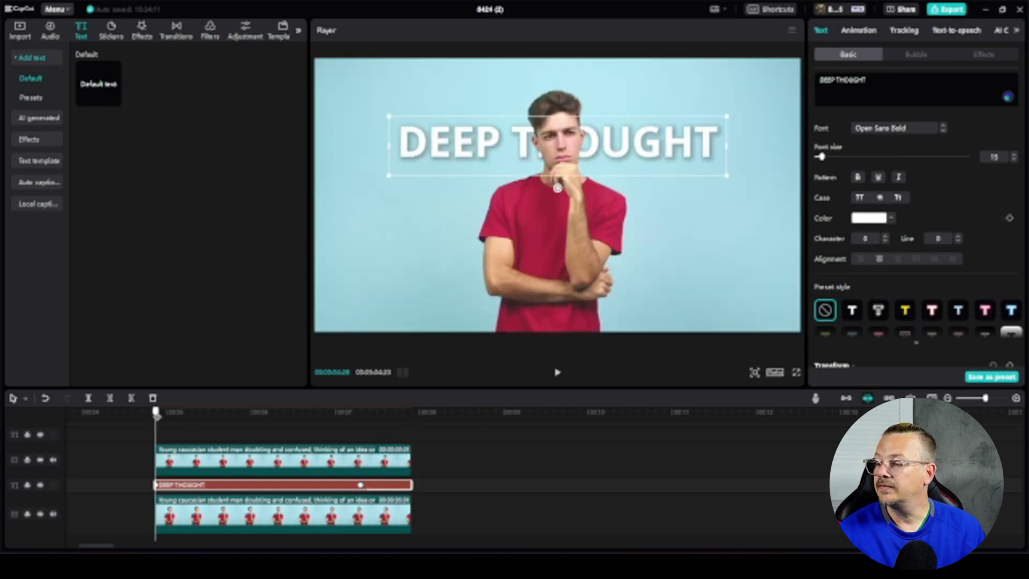
pyautogui.press('space')
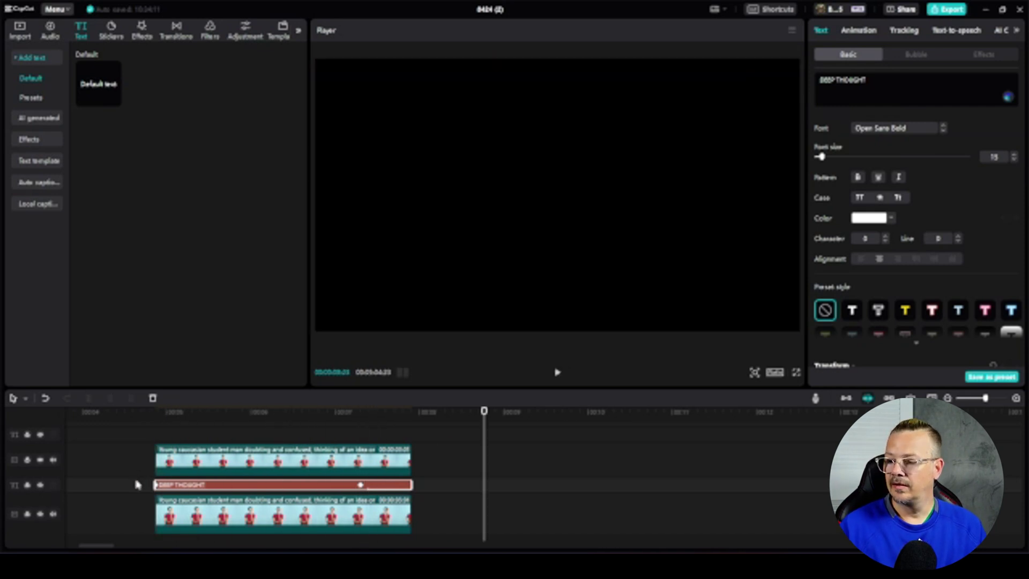
pyautogui.click(316, 413)
pyautogui.press('space')
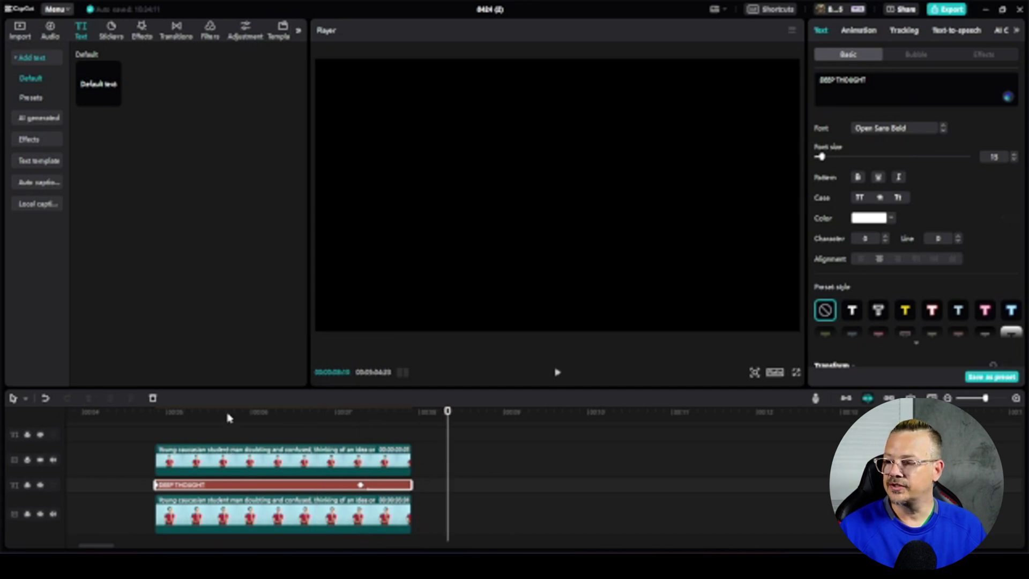
pyautogui.click(225, 414)
pyautogui.press('space')
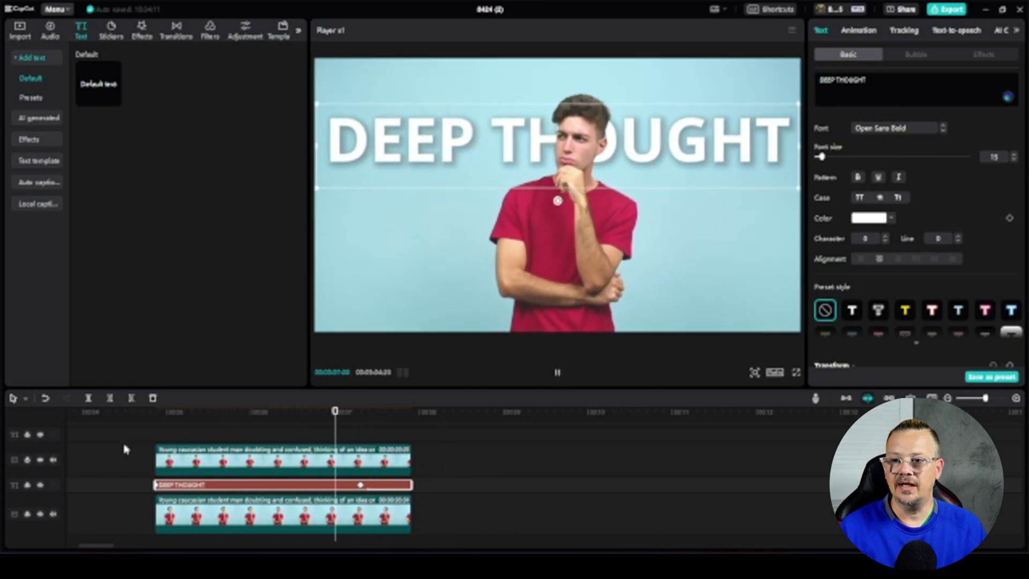
pyautogui.click(167, 412)
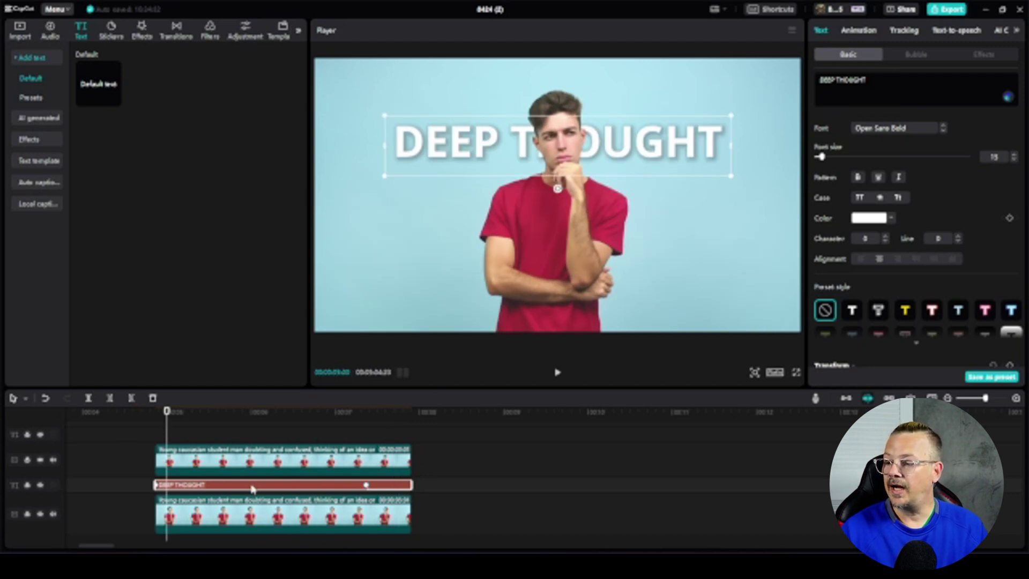
pyautogui.click(155, 412)
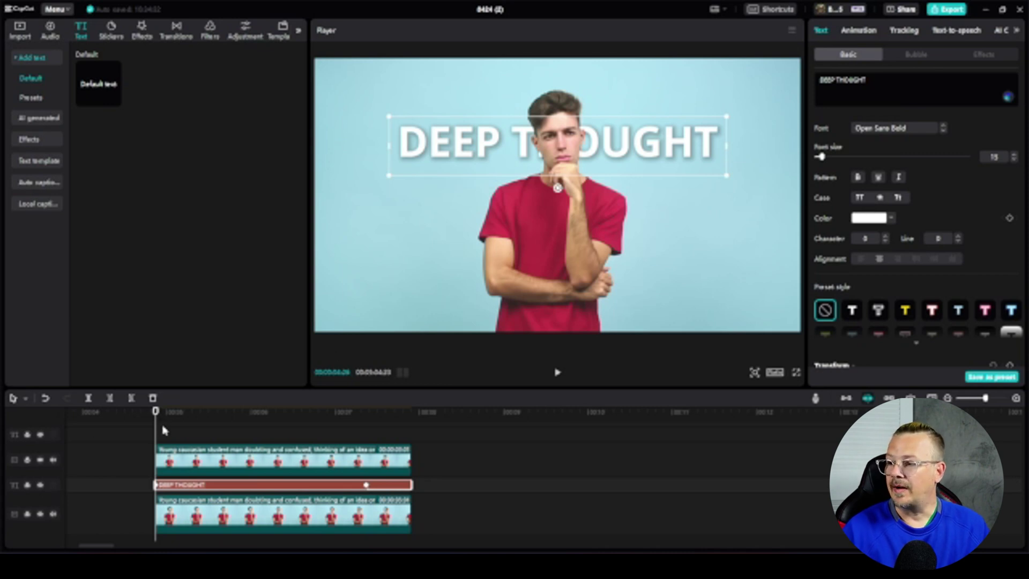
# Step: Add colour keyframes to the title at the clip start and a later point
pyautogui.click(1009, 217)
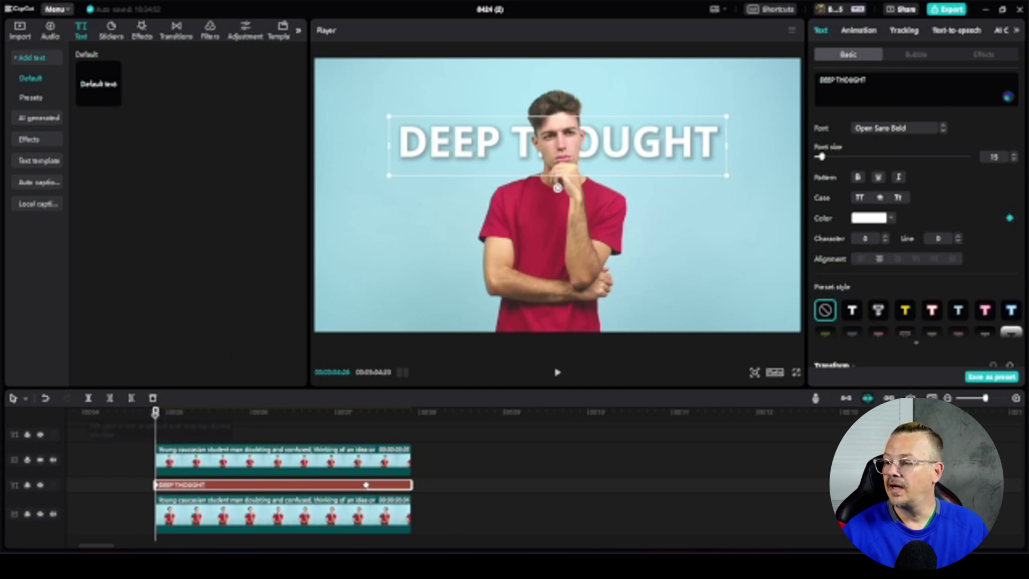
pyautogui.moveTo(155, 410); pyautogui.dragTo(367, 397)
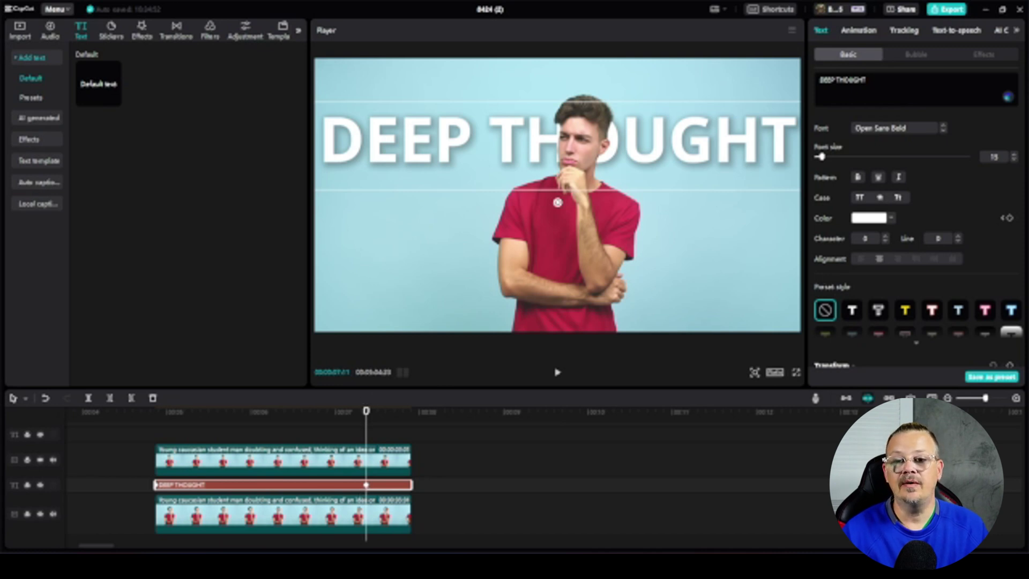
pyautogui.click(1010, 218)
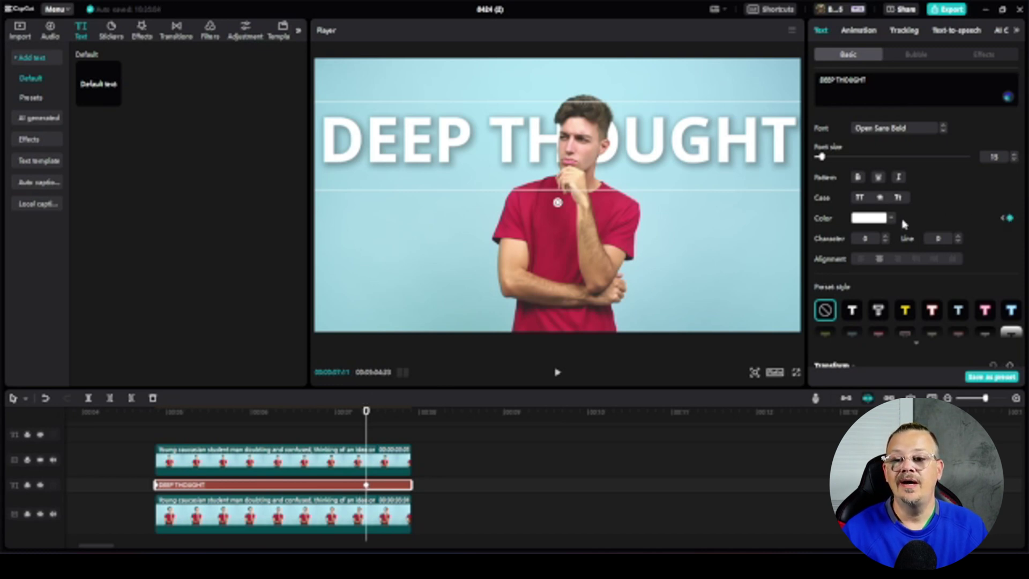
# Step: Sample the shirt's red as the later title colour, then play from the start
pyautogui.click(891, 218)
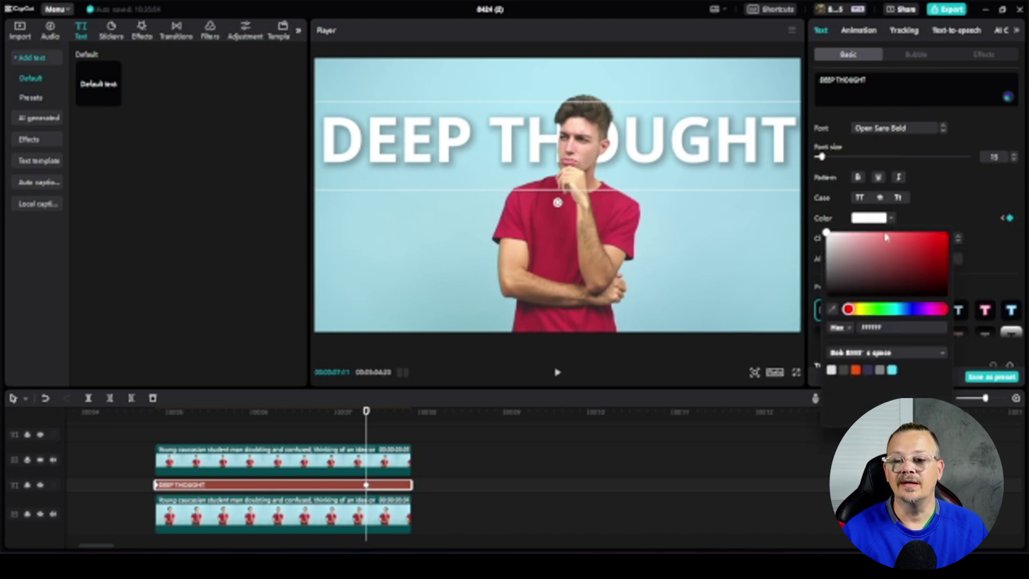
pyautogui.click(833, 310)
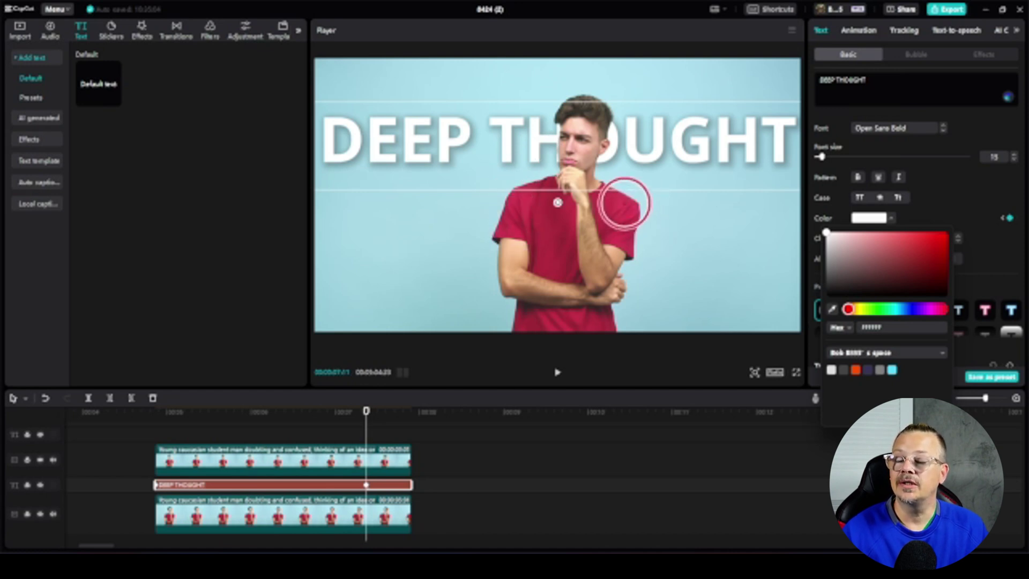
pyautogui.click(633, 247)
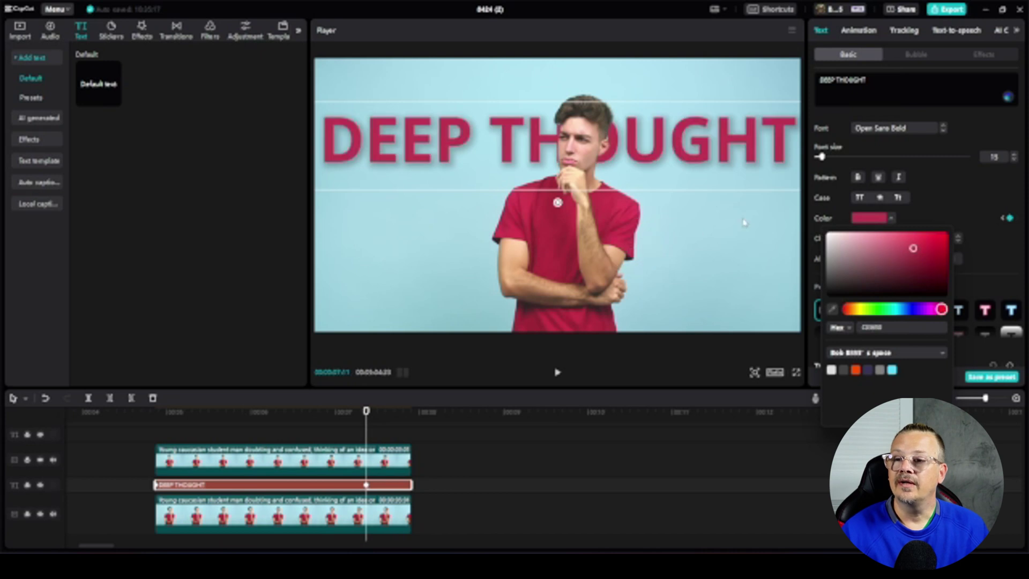
pyautogui.click(979, 209)
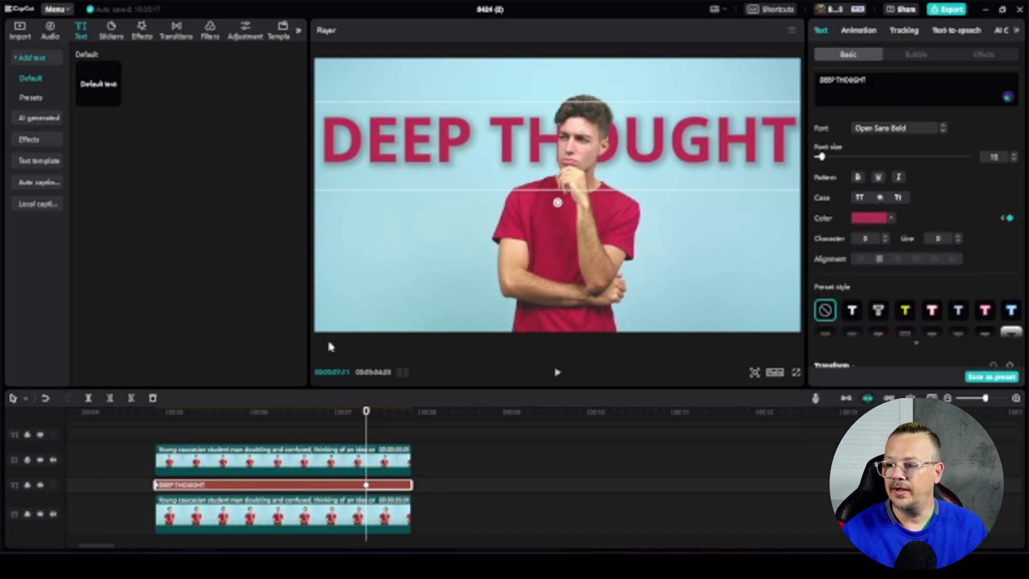
pyautogui.moveTo(366, 412); pyautogui.dragTo(186, 433)
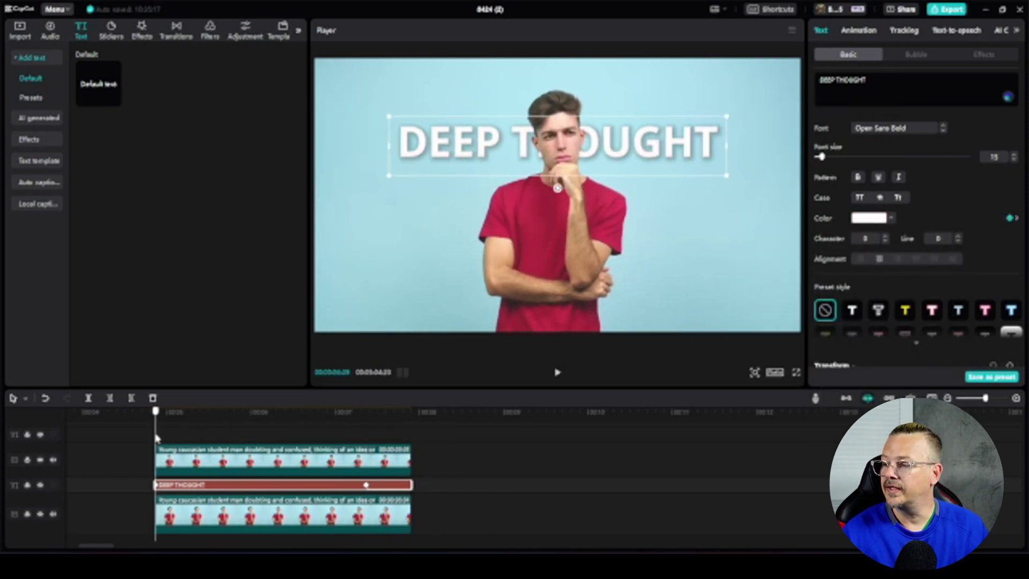
pyautogui.press('space')
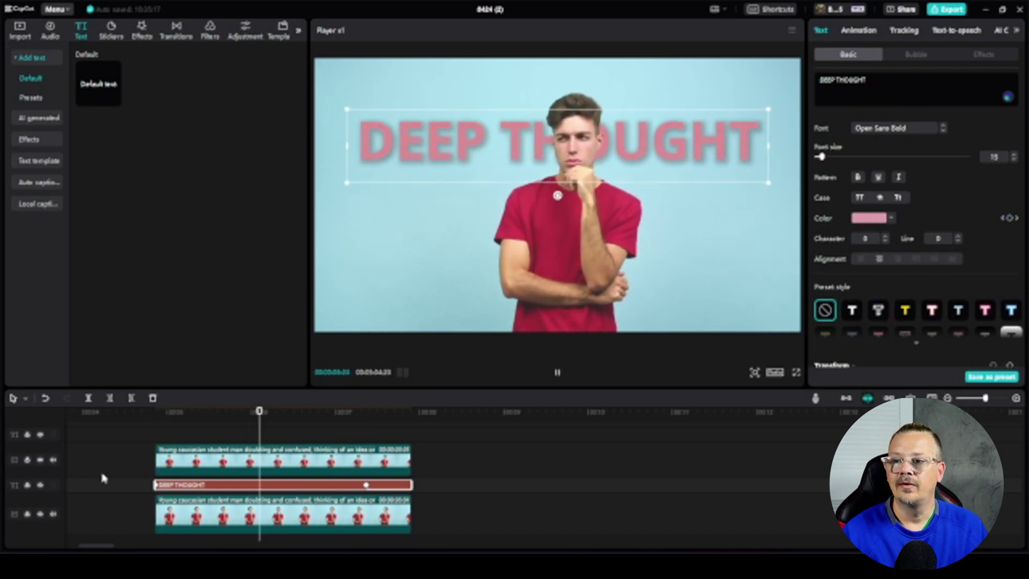
# Step: Hide the cut-out video and DEEP THOUGHT text tracks and play the background-only view
pyautogui.click(161, 459)
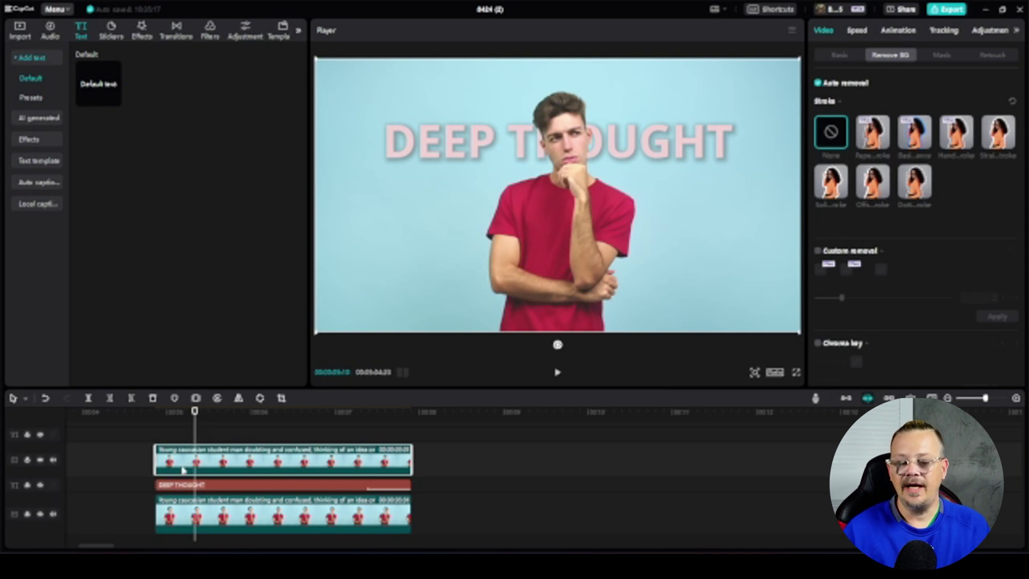
pyautogui.click(195, 518)
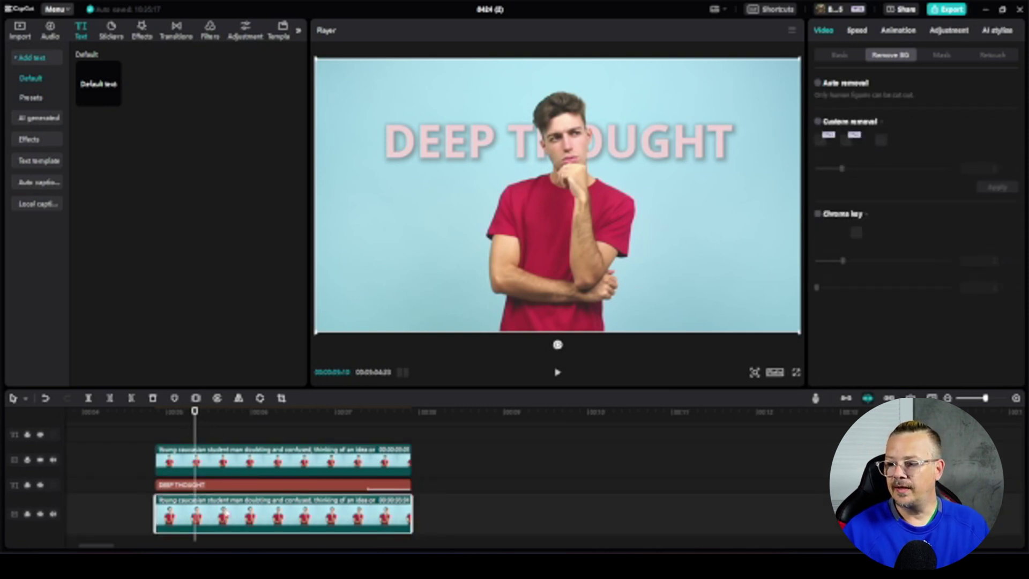
pyautogui.click(40, 460)
pyautogui.click(40, 485)
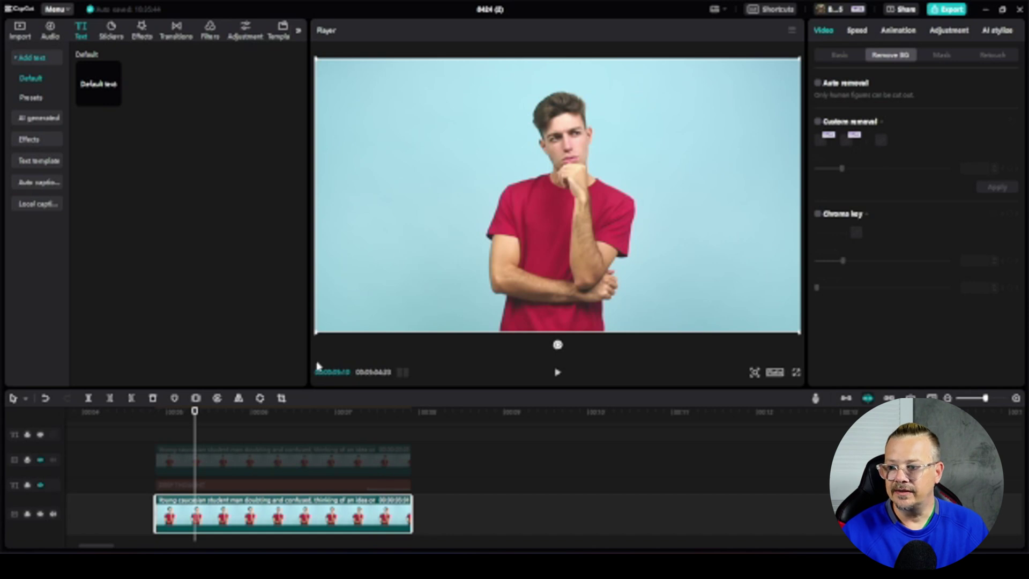
pyautogui.press('space')
pyautogui.press('space')
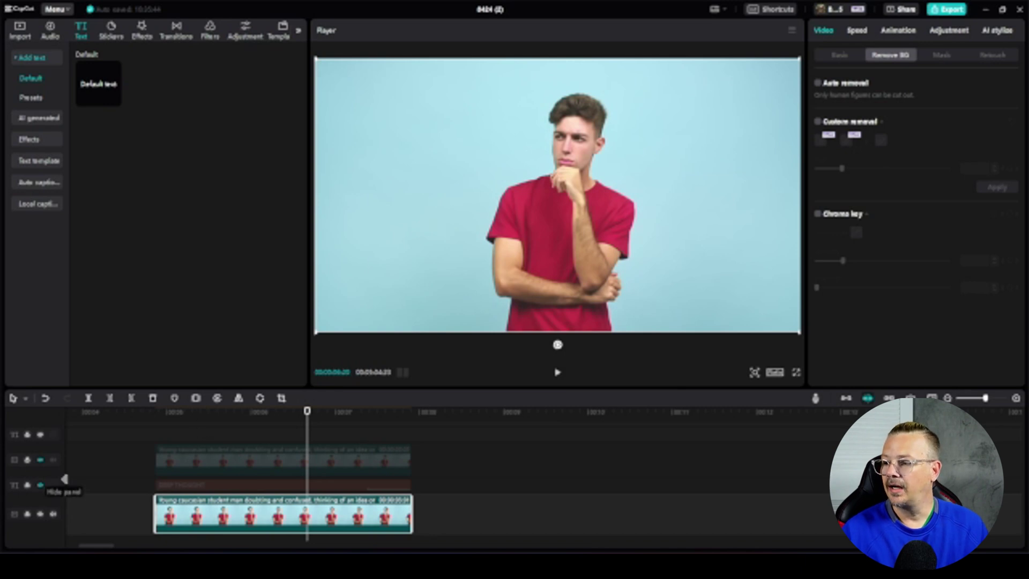
# Step: Restore the text and cut-out tracks, then briefly hide and show the background track
pyautogui.click(41, 485)
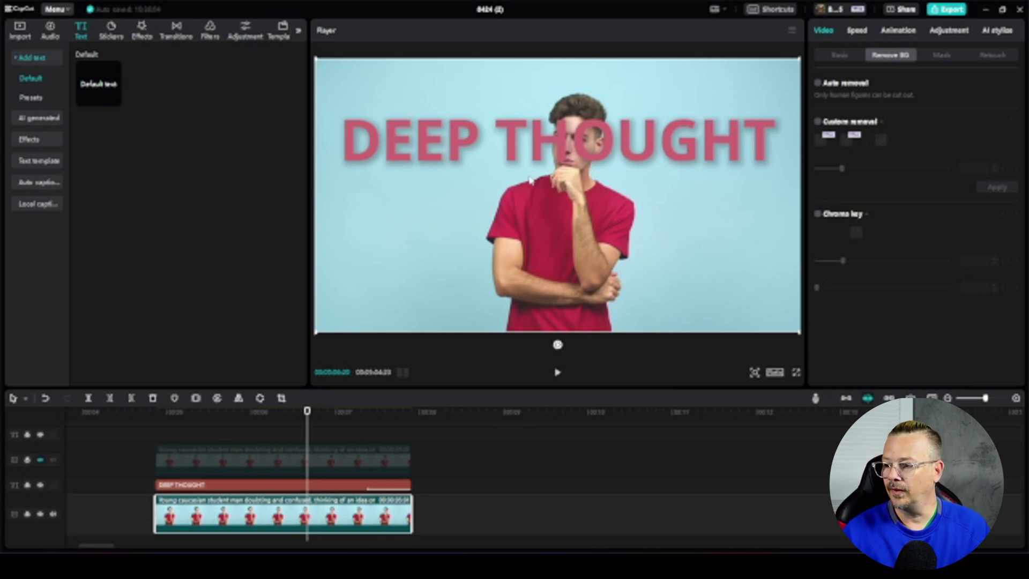
pyautogui.click(40, 460)
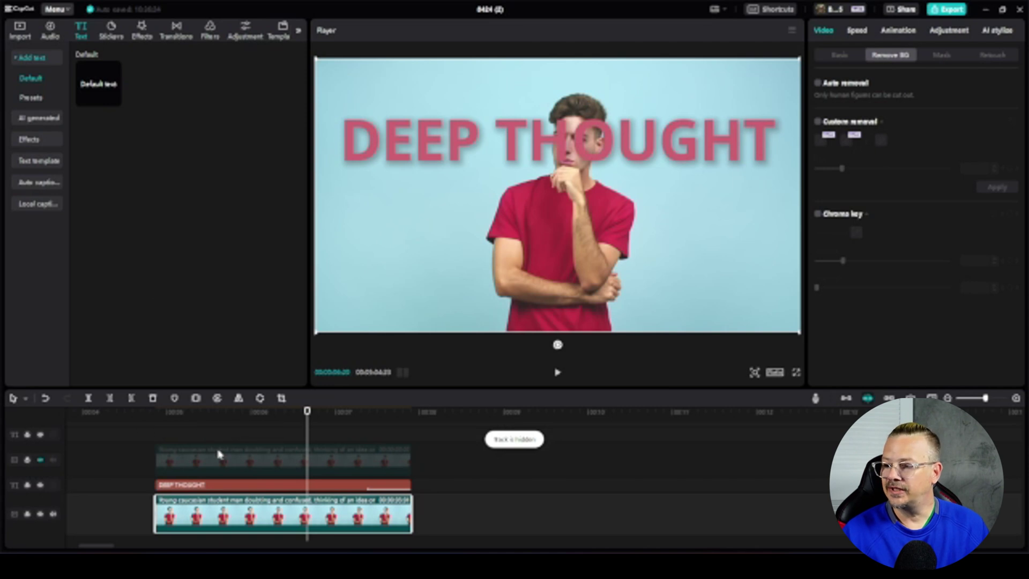
pyautogui.click(41, 462)
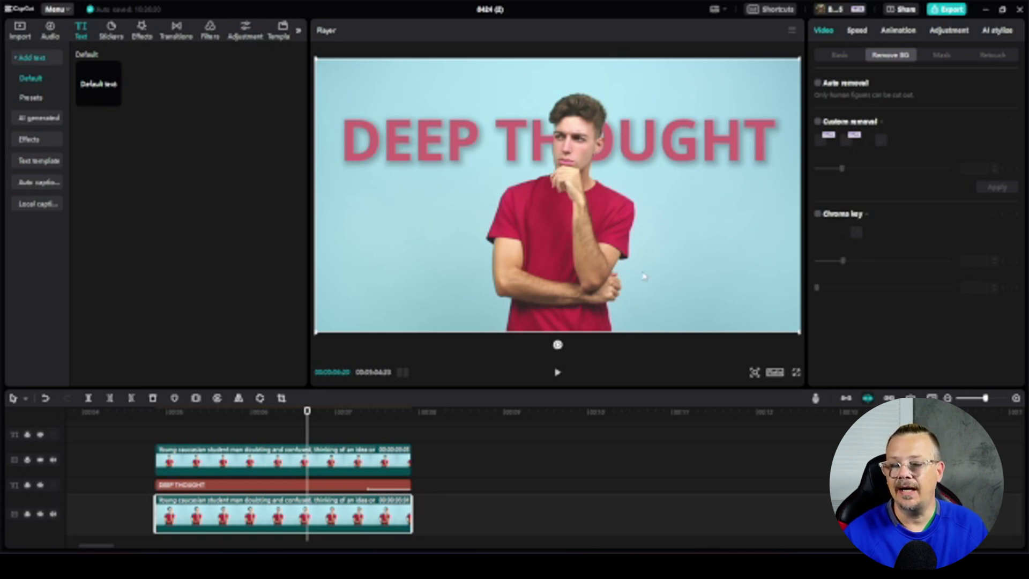
pyautogui.click(41, 514)
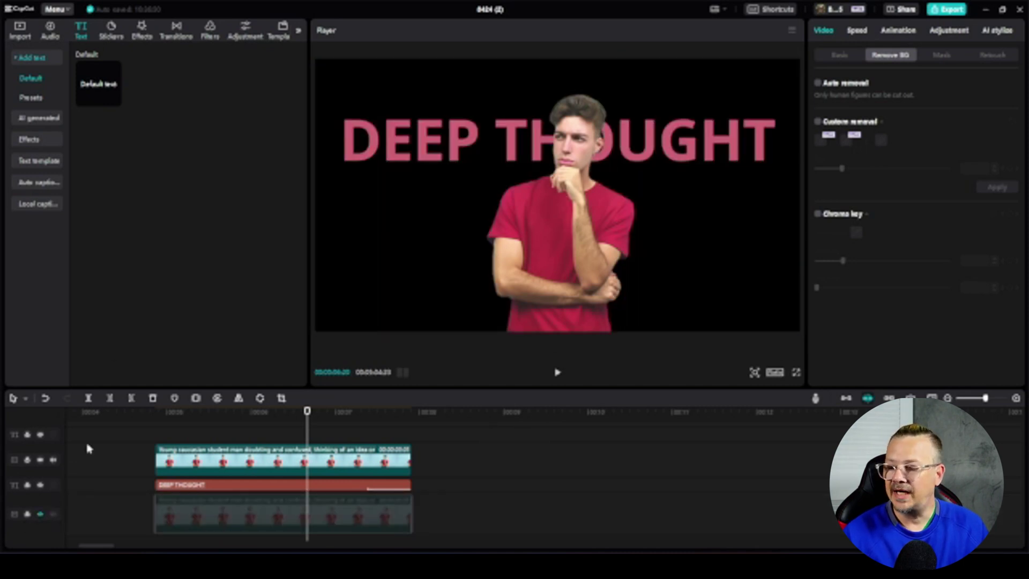
pyautogui.click(39, 515)
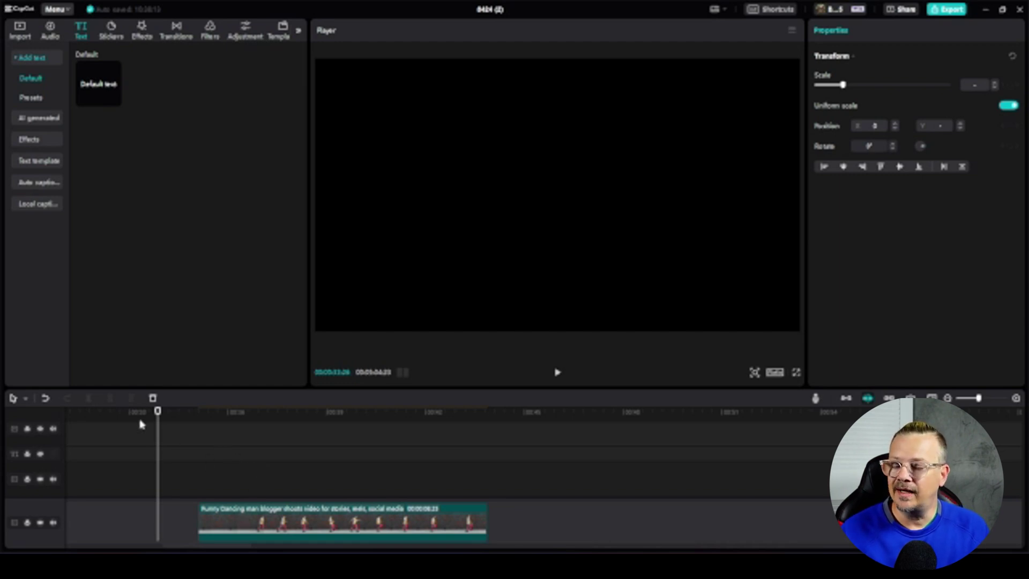
# Step: Play the dancer clip from the playhead to preview it in front of the brick wall, then deselect it
pyautogui.click(215, 415)
pyautogui.press('space')
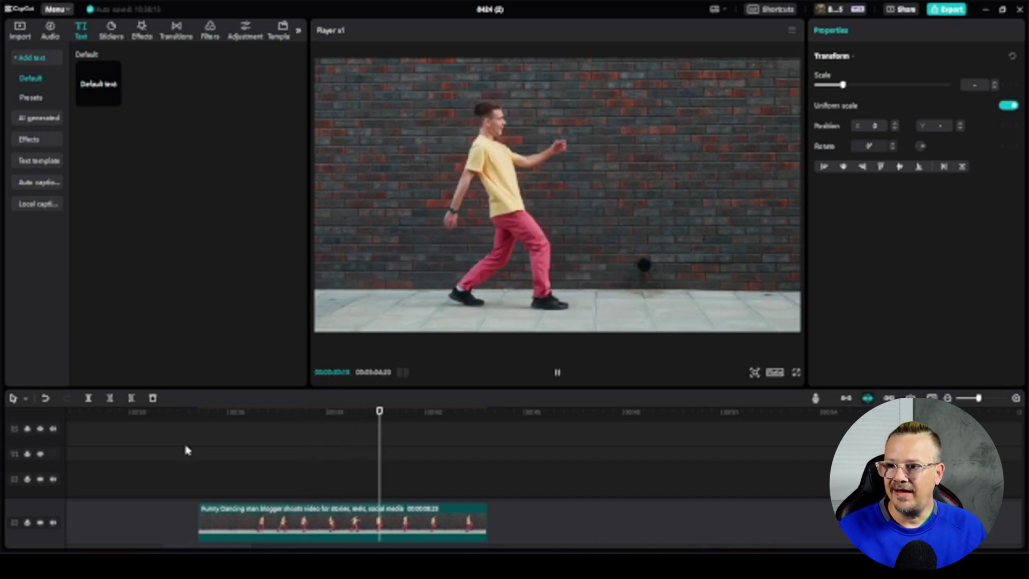
pyautogui.press('space')
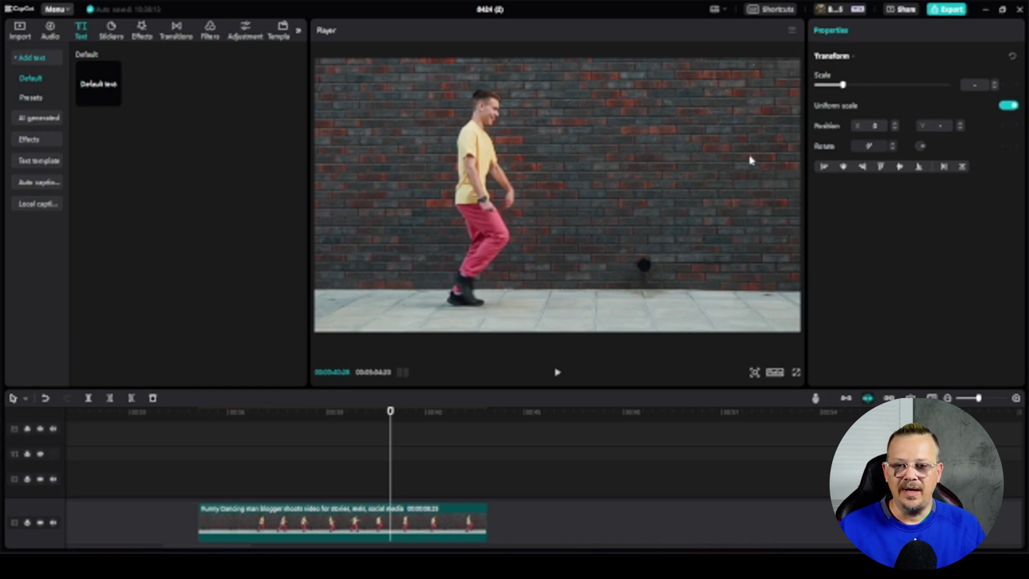
pyautogui.click(133, 207)
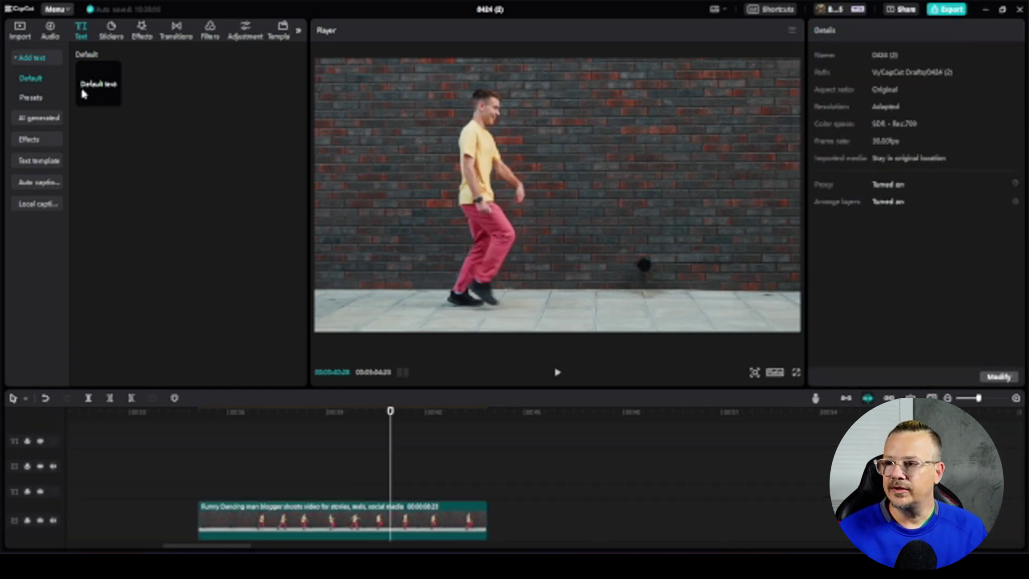
# Step: Add a Default text title above the dancer clip and stretch it to the clip's end
pyautogui.moveTo(88, 91); pyautogui.dragTo(199, 498)
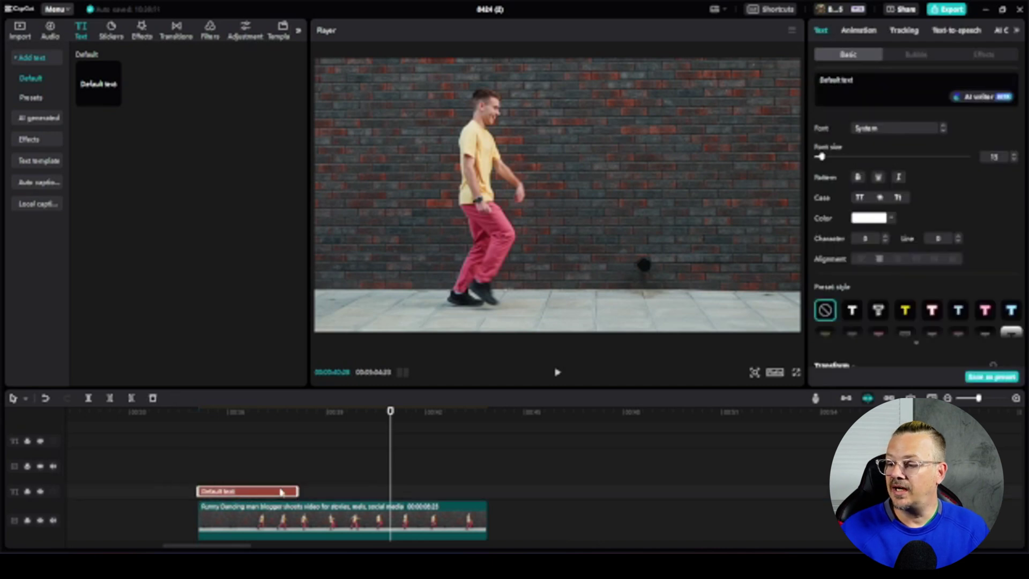
pyautogui.moveTo(298, 491); pyautogui.dragTo(486, 517)
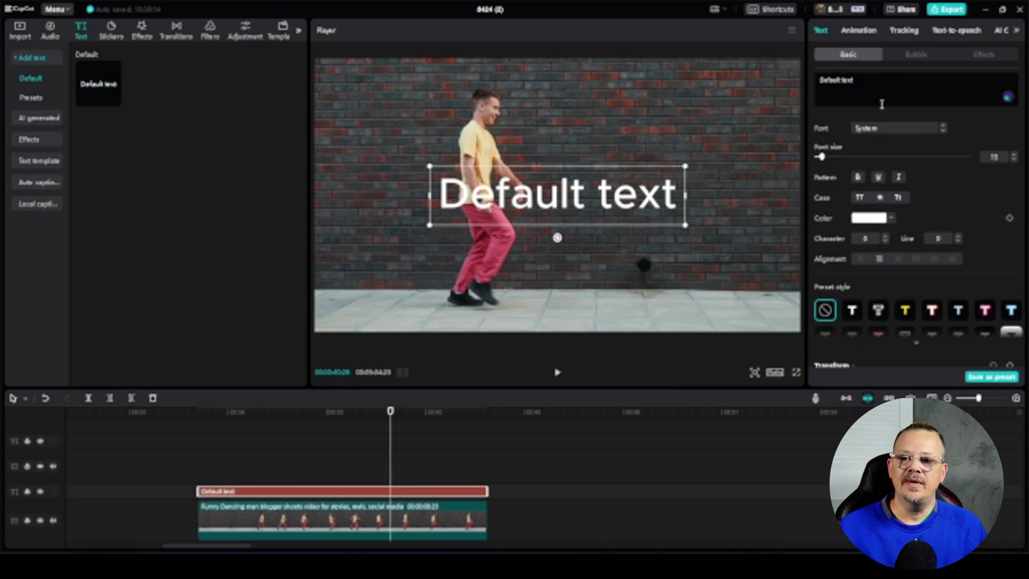
# Step: Change the Default text title's font to Stencil
pyautogui.click(939, 131)
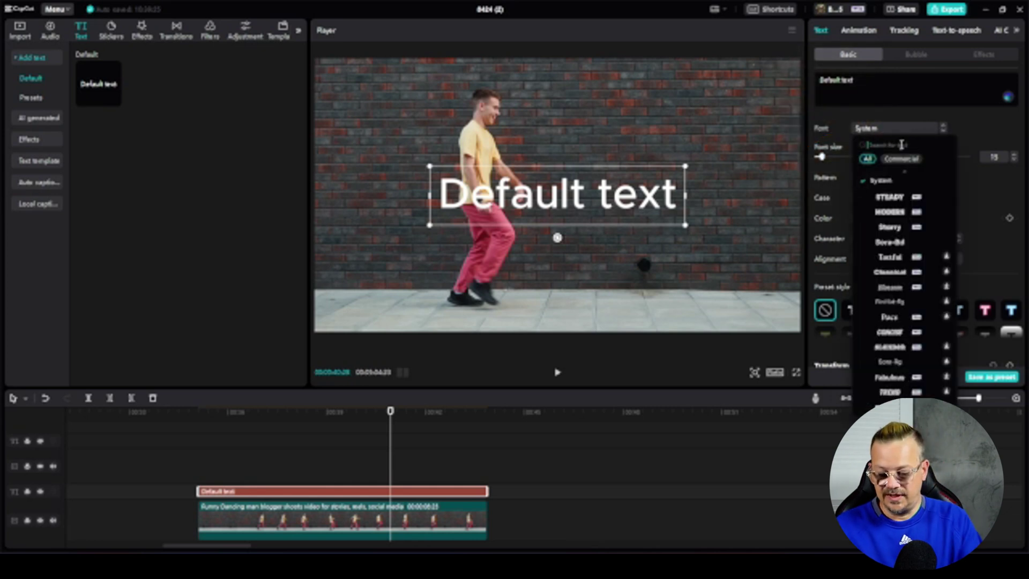
pyautogui.click(890, 196)
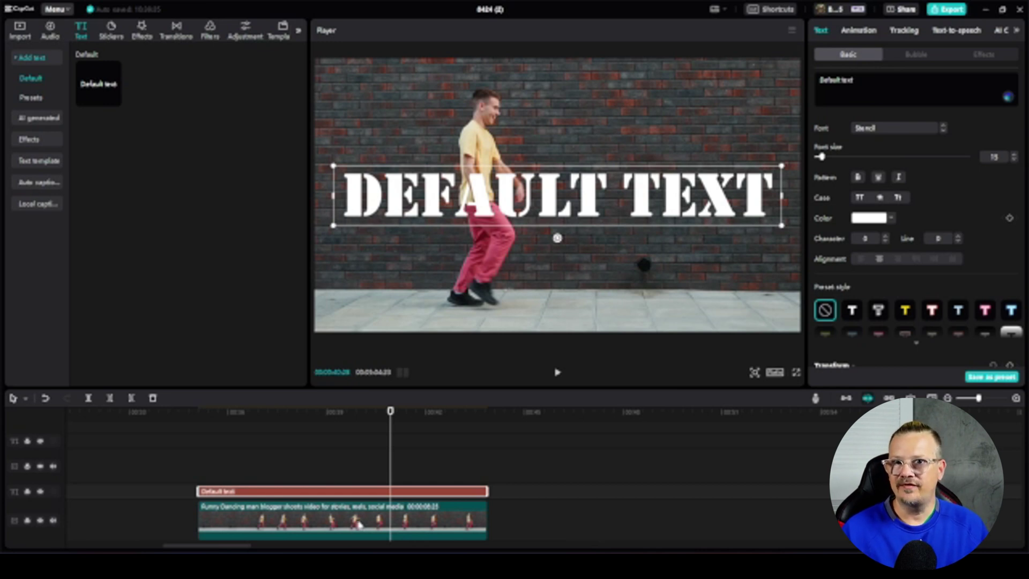
# Step: Copy the dancer clip and paste the duplicate onto a second video track at the start
pyautogui.click(330, 519)
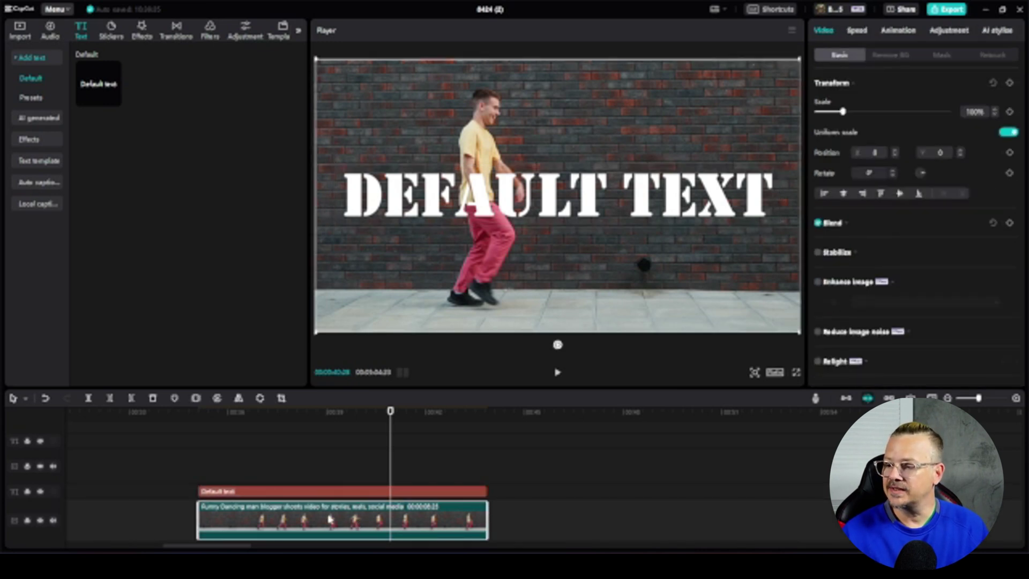
pyautogui.rightClick(330, 519)
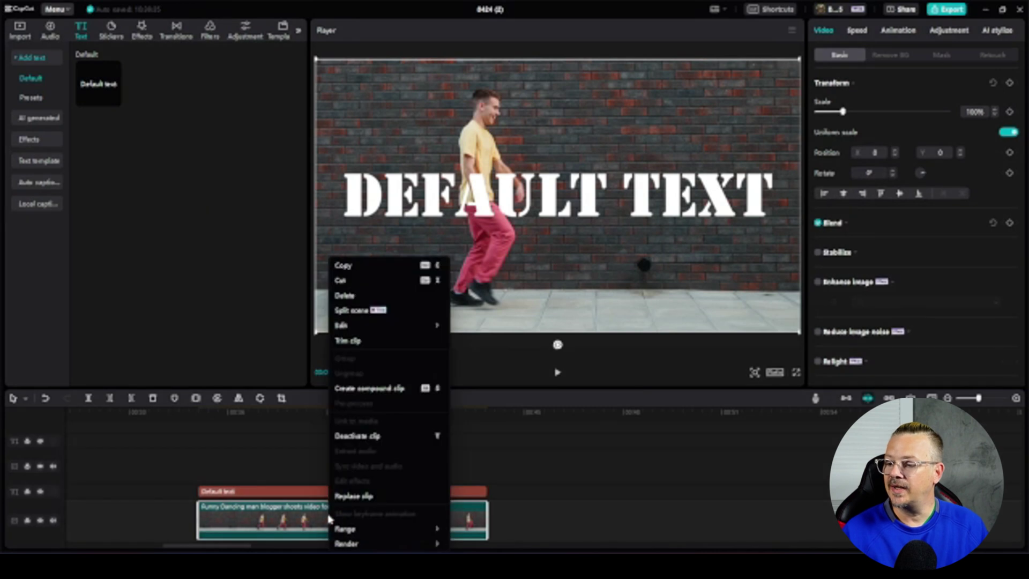
pyautogui.click(390, 268)
pyautogui.click(193, 420)
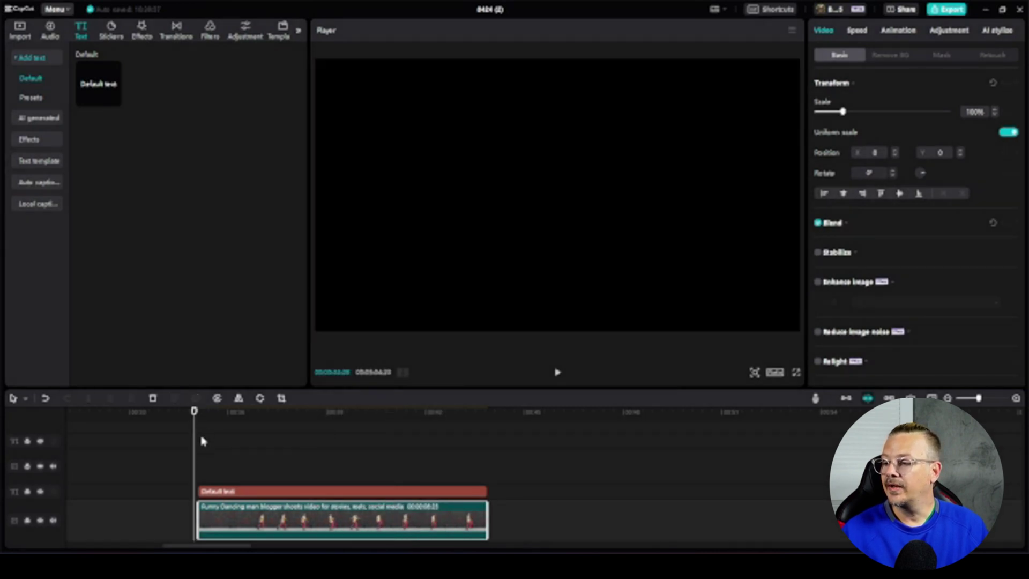
pyautogui.rightClick(202, 468)
pyautogui.click(220, 471)
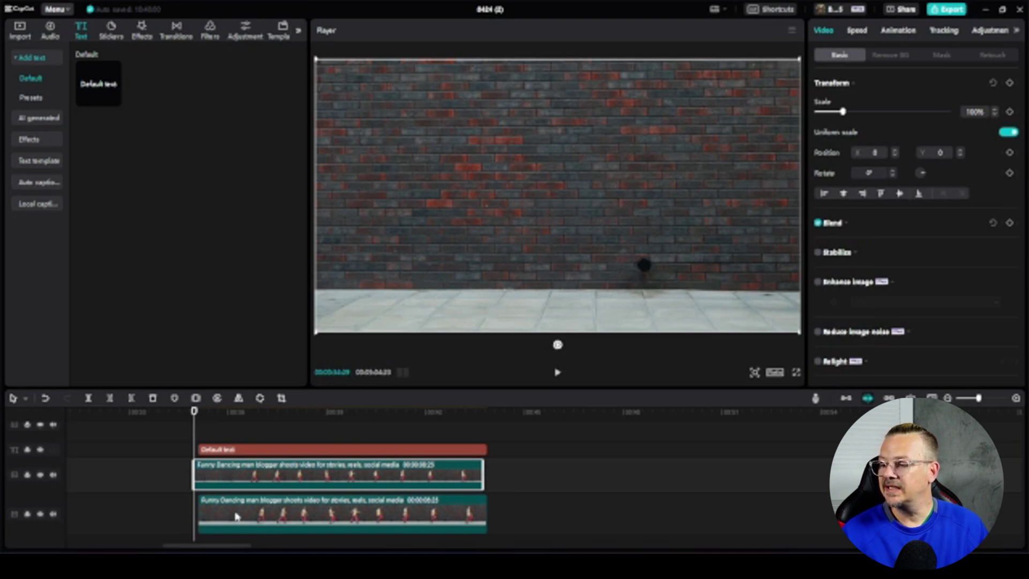
pyautogui.moveTo(218, 545); pyautogui.dragTo(193, 547)
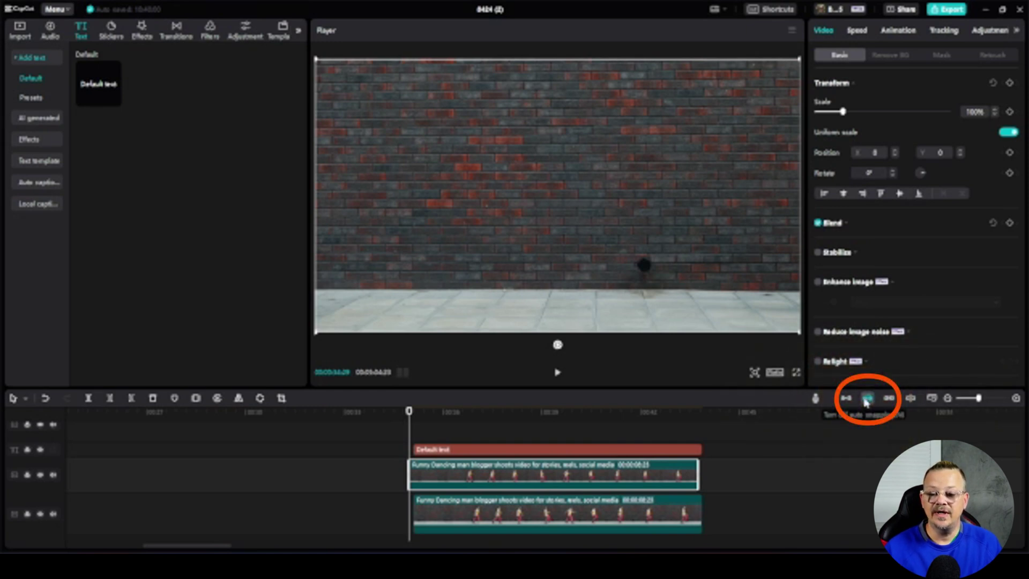
# Step: Align the Default text clip with the video start and preview the stencil text
pyautogui.click(458, 516)
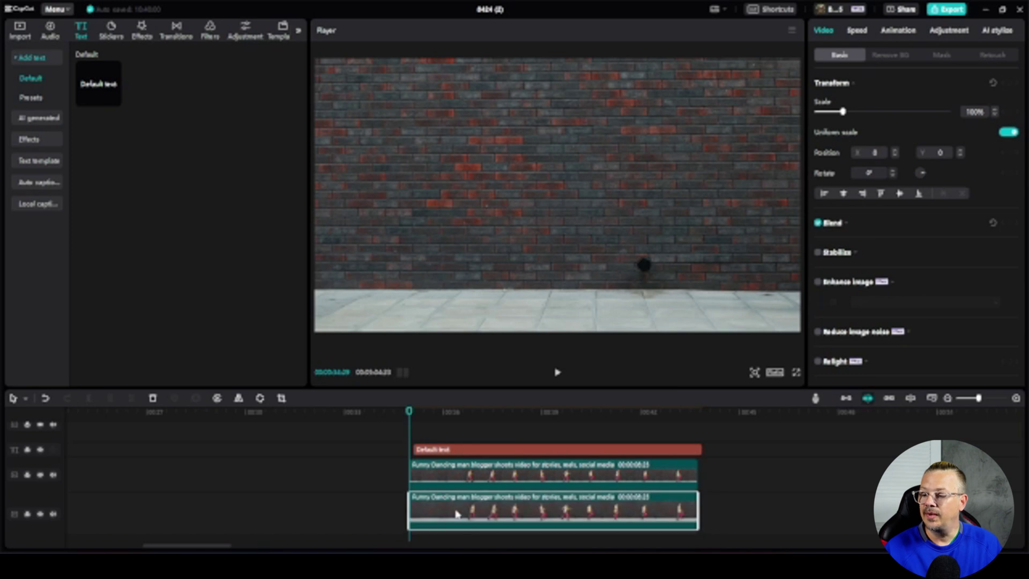
pyautogui.click(456, 513)
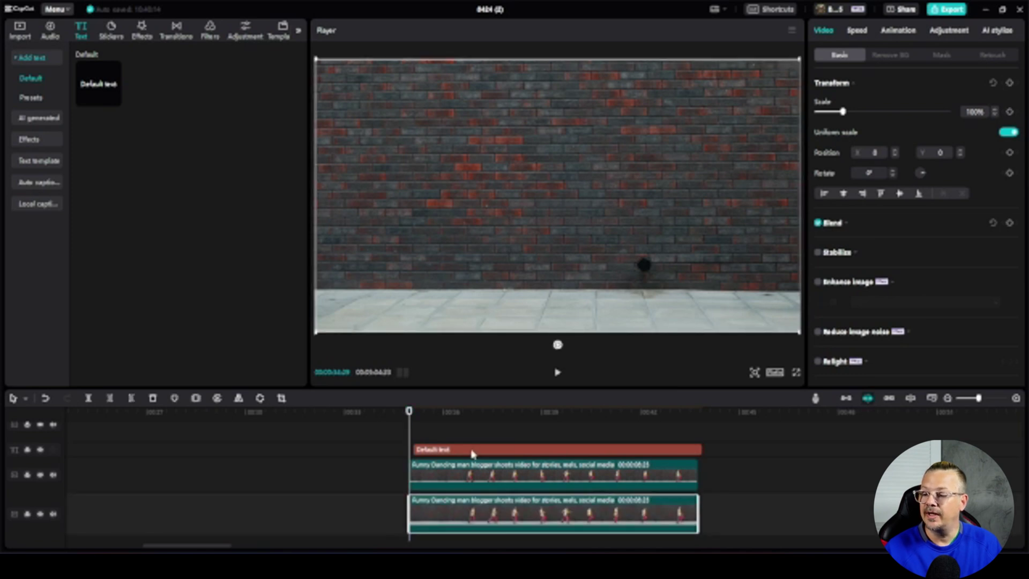
pyautogui.moveTo(472, 452); pyautogui.dragTo(468, 454)
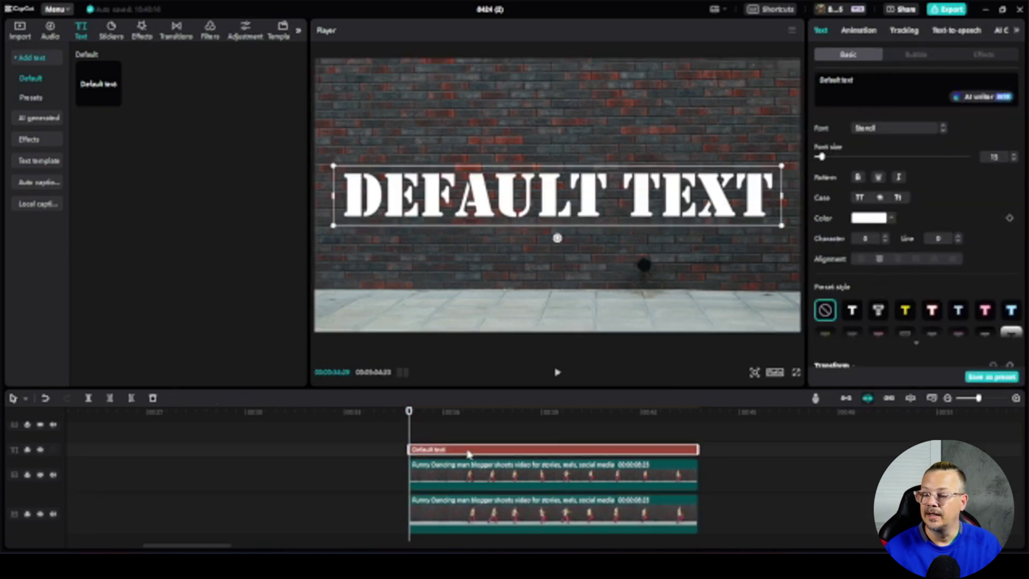
pyautogui.press('space')
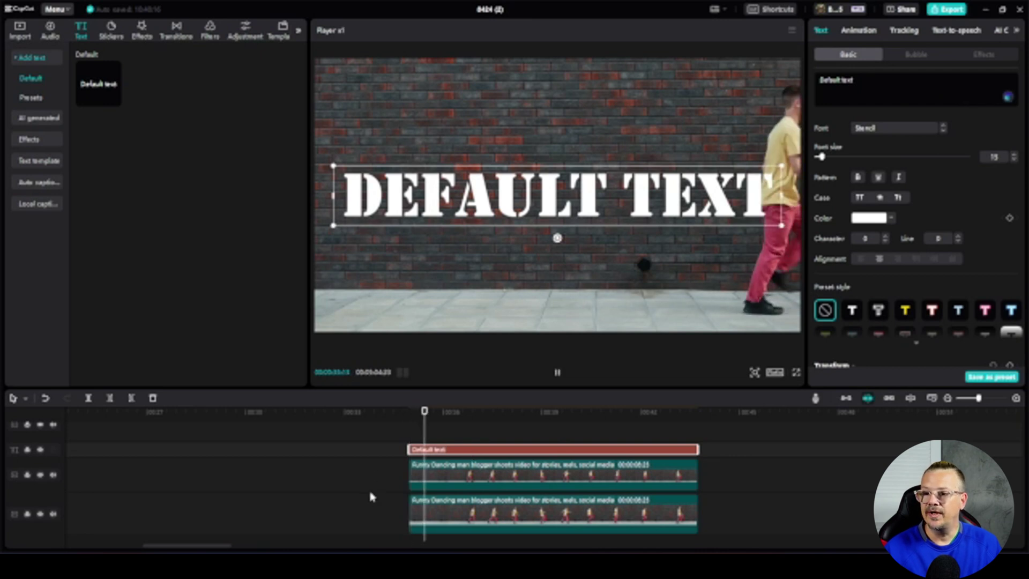
pyautogui.press('space')
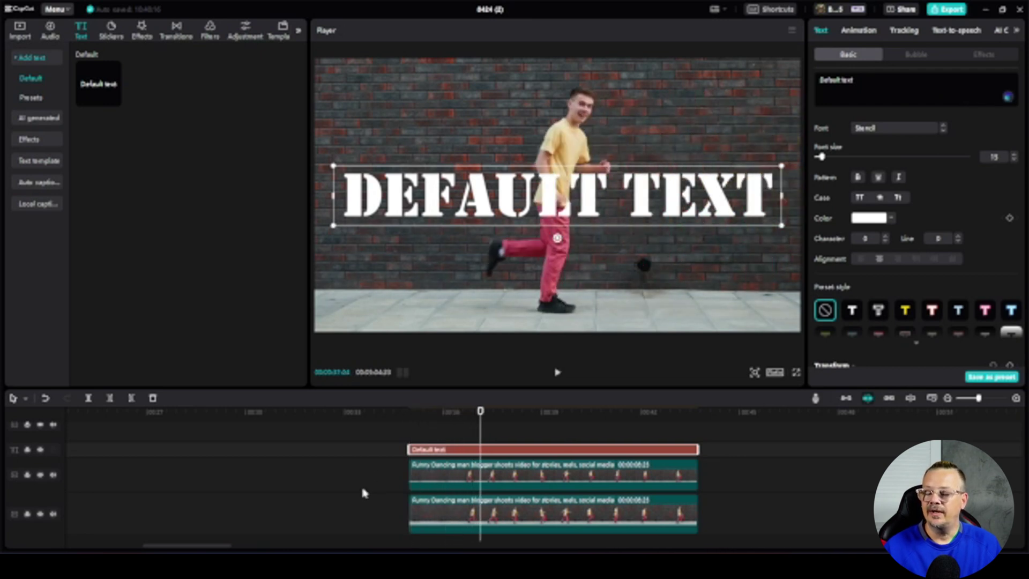
# Step: Move the Default text layer onto the row between the two dancer video tracks
pyautogui.click(528, 484)
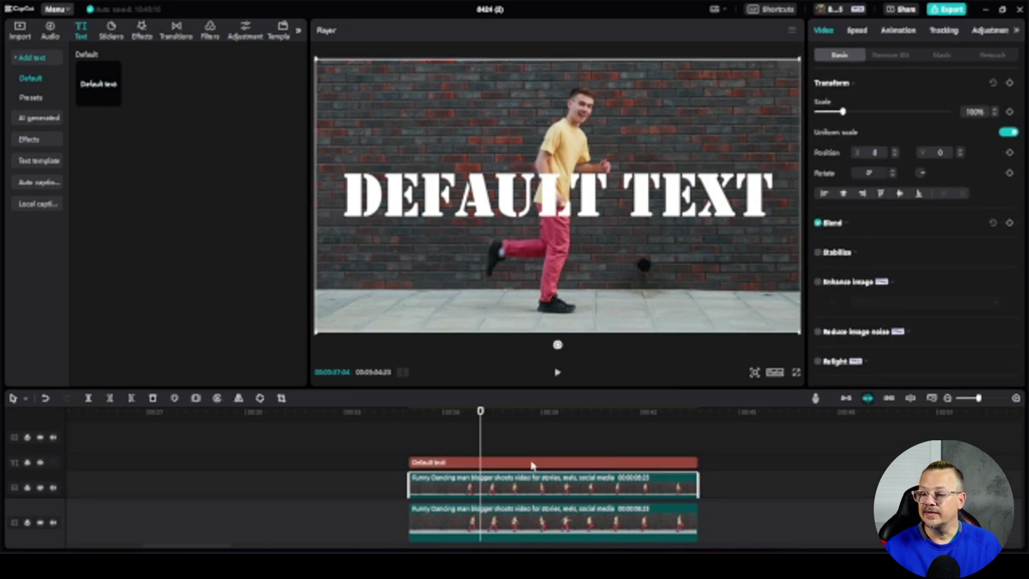
pyautogui.click(532, 462)
pyautogui.moveTo(532, 468); pyautogui.dragTo(526, 488)
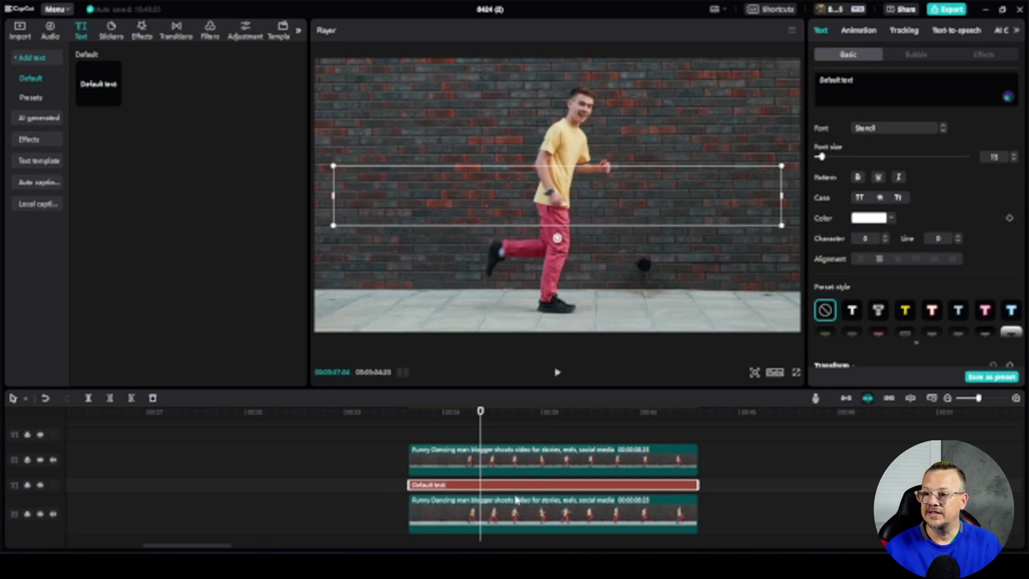
pyautogui.click(543, 457)
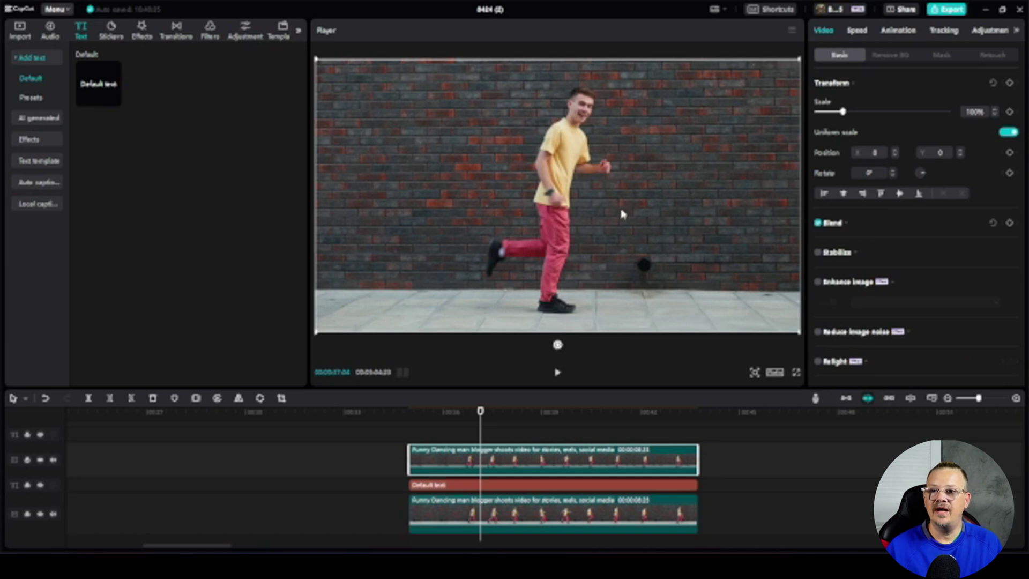
# Step: Turn on Remove BG Auto removal for the top dancer clip and preview the cutout
pyautogui.click(893, 60)
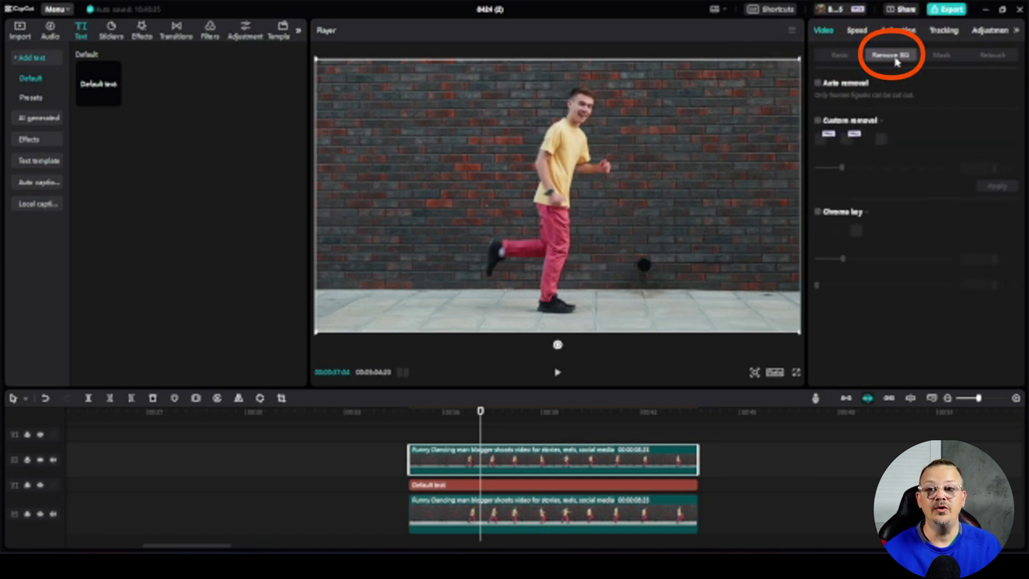
pyautogui.click(818, 84)
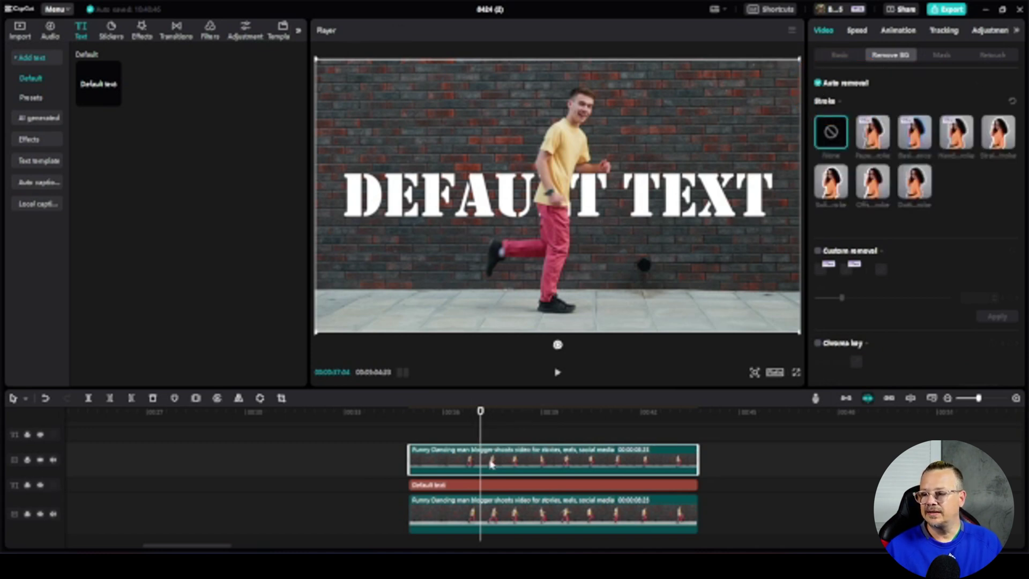
pyautogui.press('space')
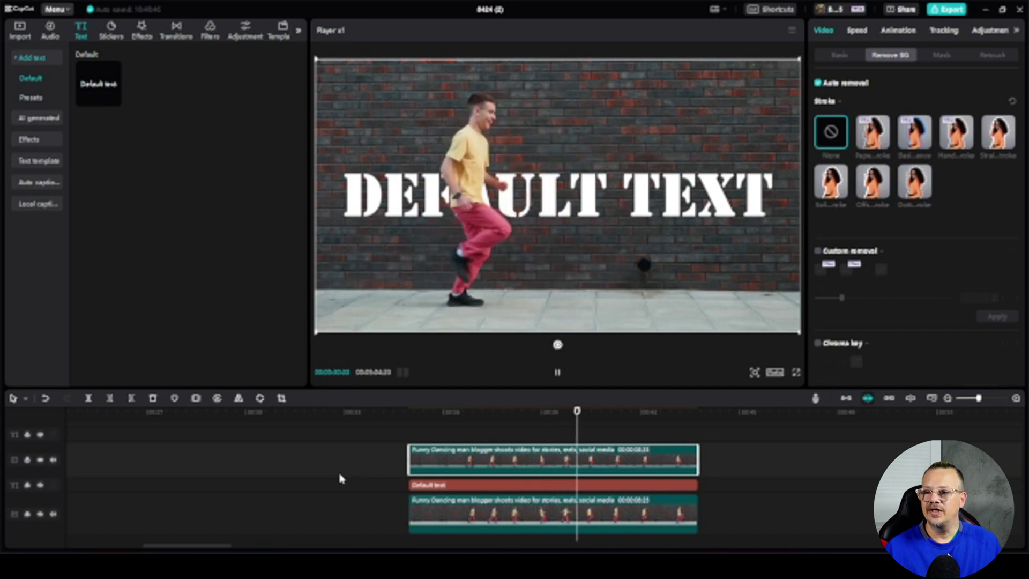
pyautogui.press('space')
# Step: Replace the title wording with 'No Dancing' and shift it slightly up, centred on the wall
pyautogui.click(429, 486)
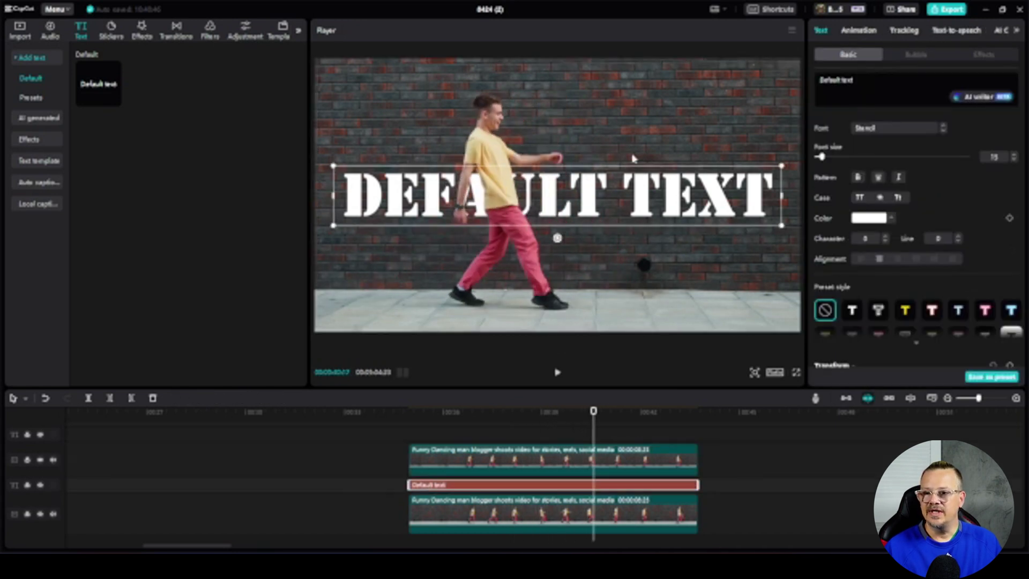
pyautogui.moveTo(868, 82); pyautogui.dragTo(812, 88)
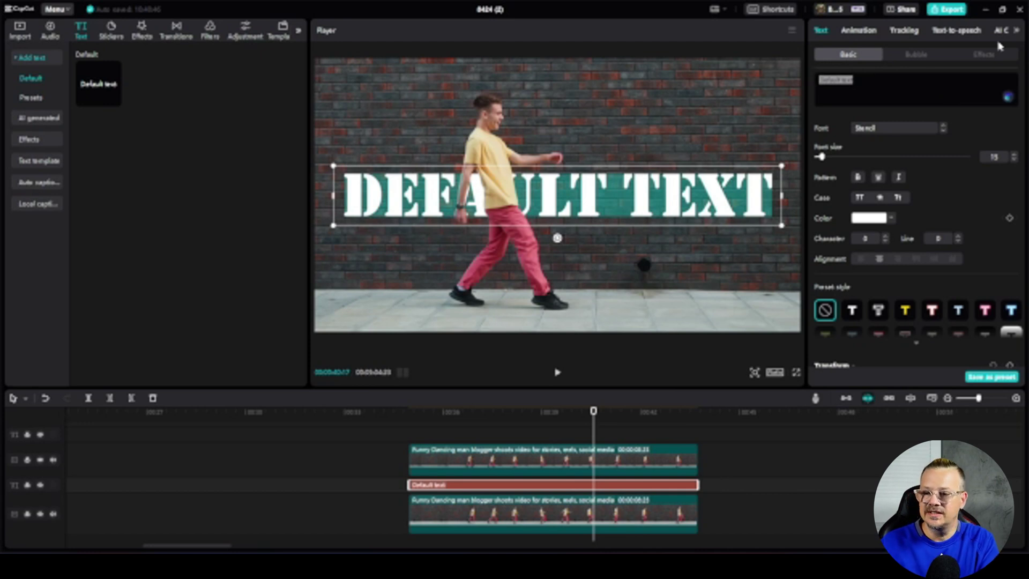
pyautogui.write('No Dancing')
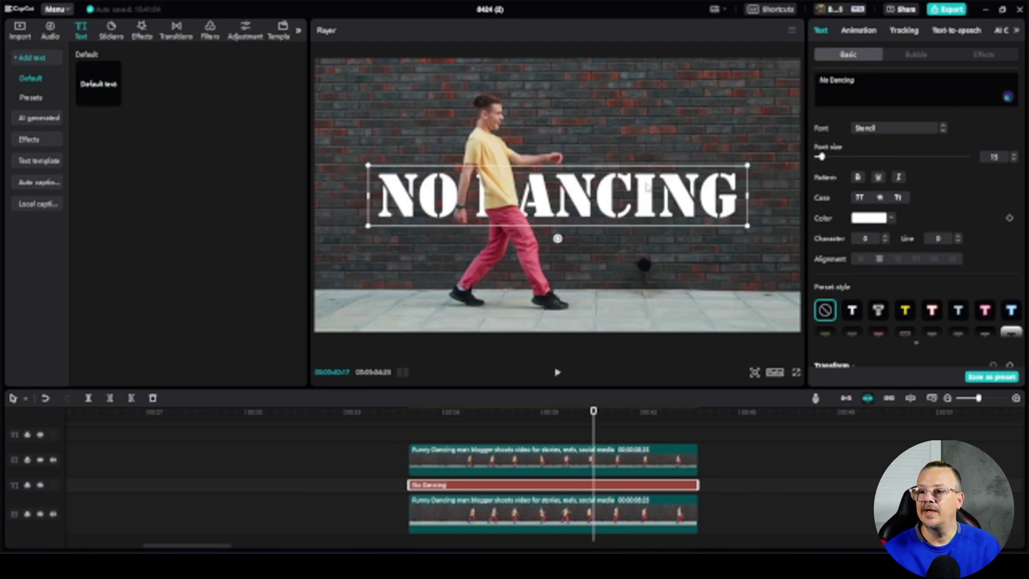
pyautogui.moveTo(648, 184); pyautogui.dragTo(647, 181)
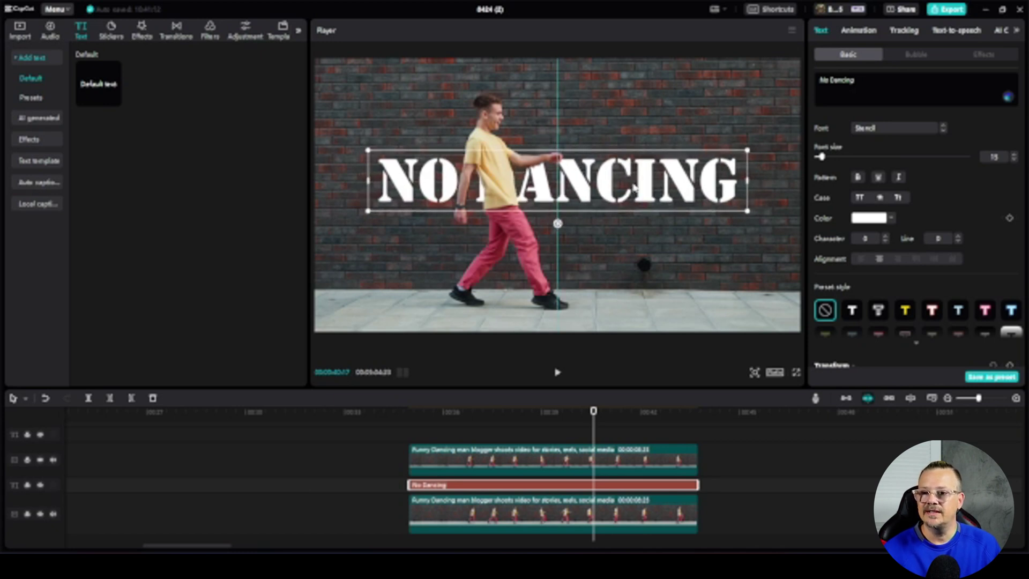
pyautogui.moveTo(634, 187); pyautogui.dragTo(635, 188)
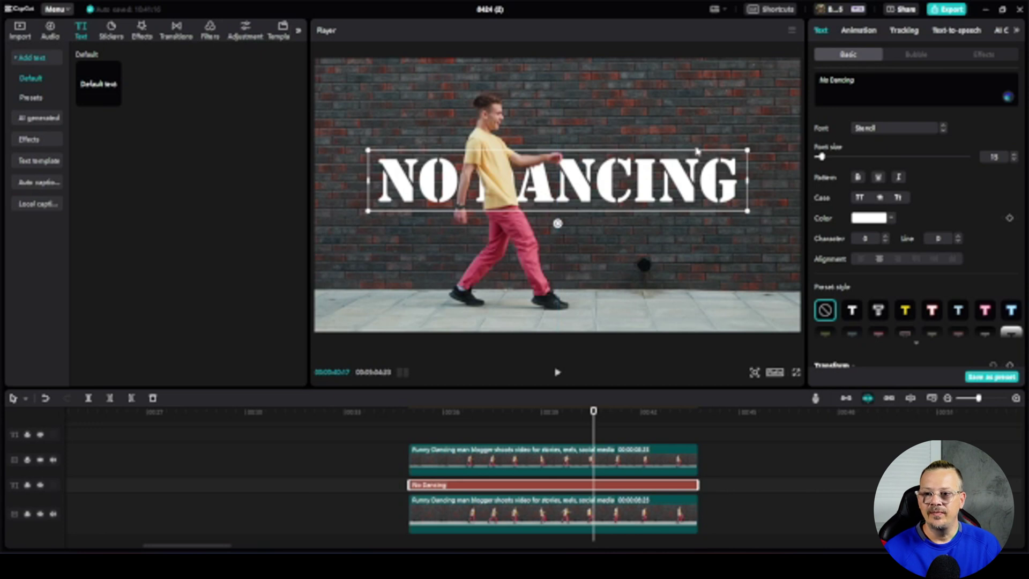
# Step: Set the text colour with the eyedropper, sampling pink from the dancer's trousers
pyautogui.click(865, 221)
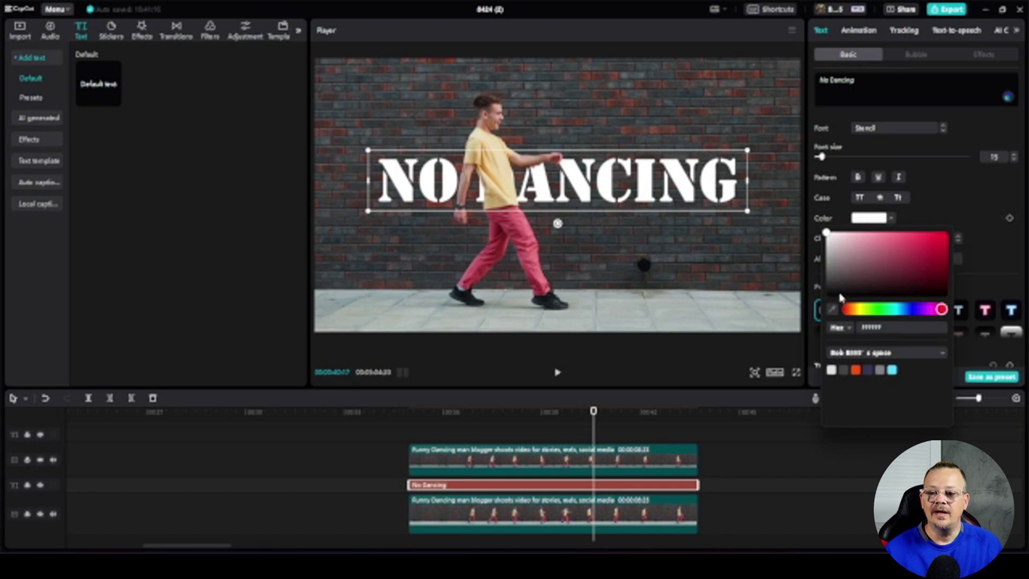
pyautogui.click(833, 310)
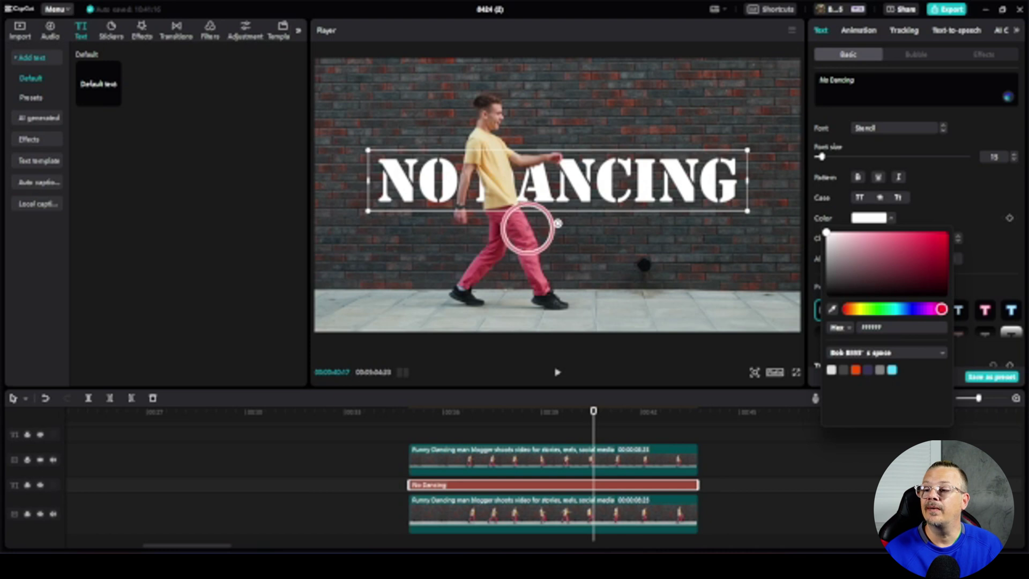
pyautogui.click(529, 230)
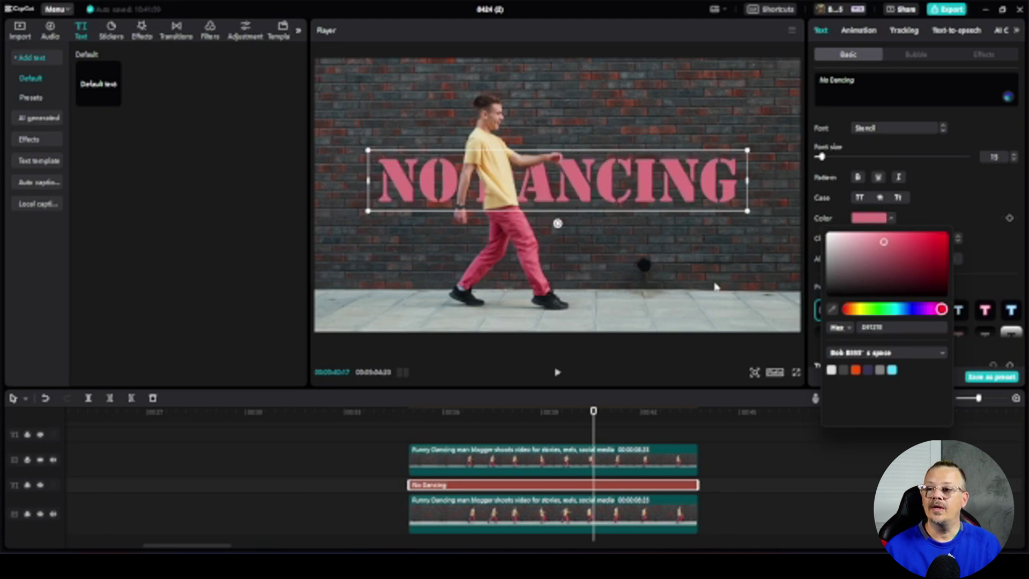
pyautogui.click(950, 192)
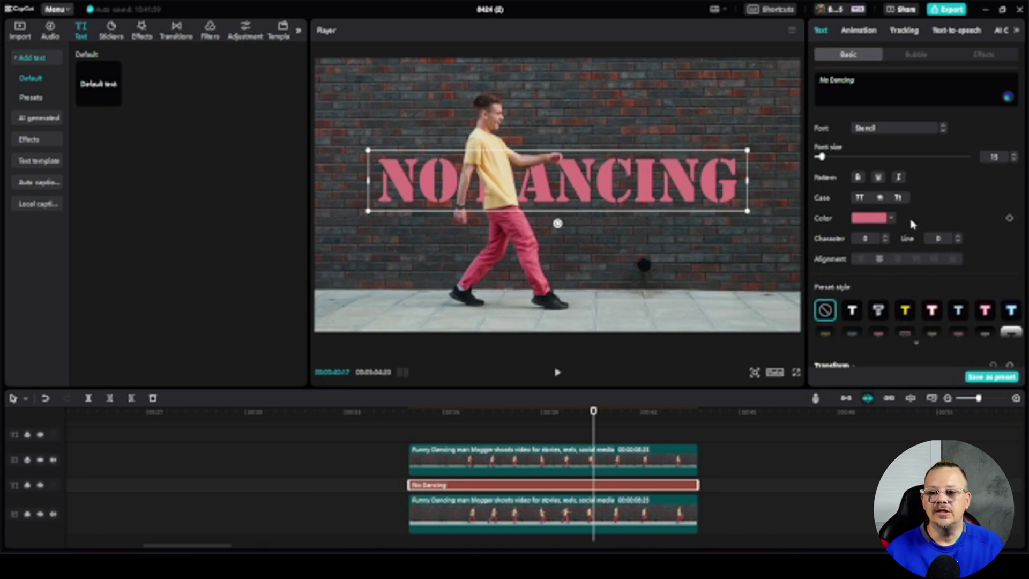
# Step: Lower the text's Blend opacity from 100% to about 80%
pyautogui.scroll(-5, 915, 206)
pyautogui.scroll(-5, 916, 214)
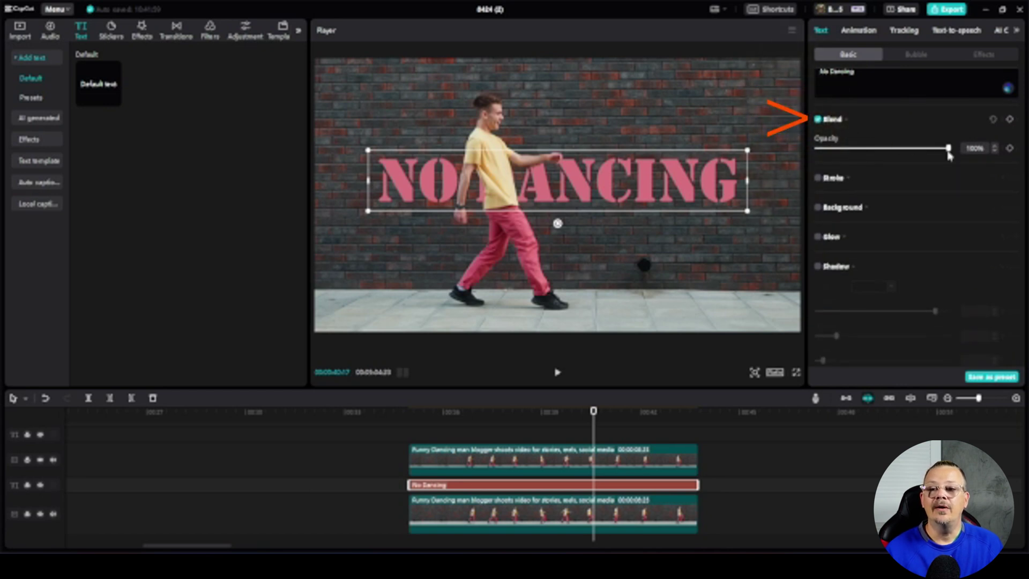
pyautogui.moveTo(949, 150); pyautogui.dragTo(897, 150)
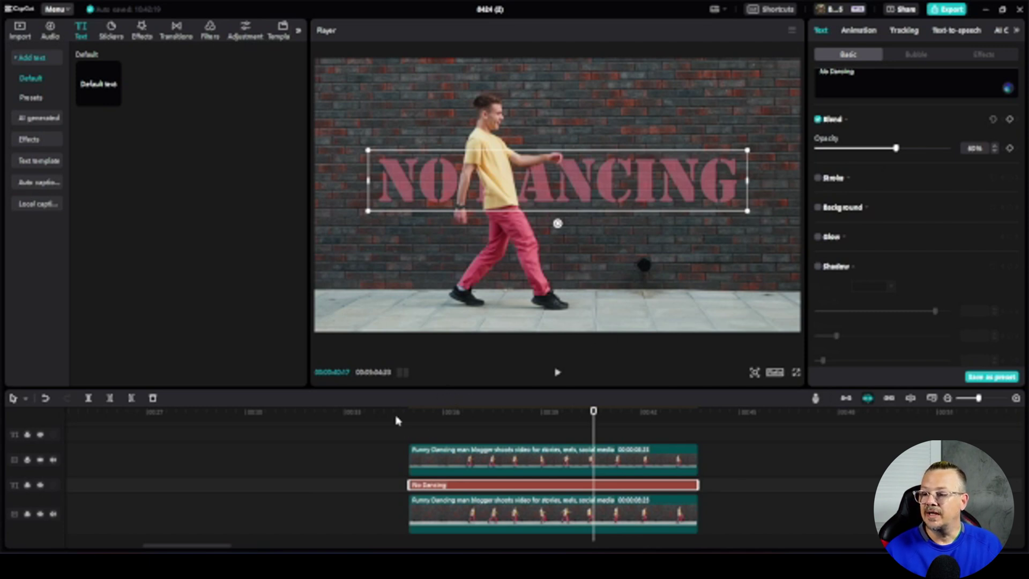
pyautogui.click(389, 455)
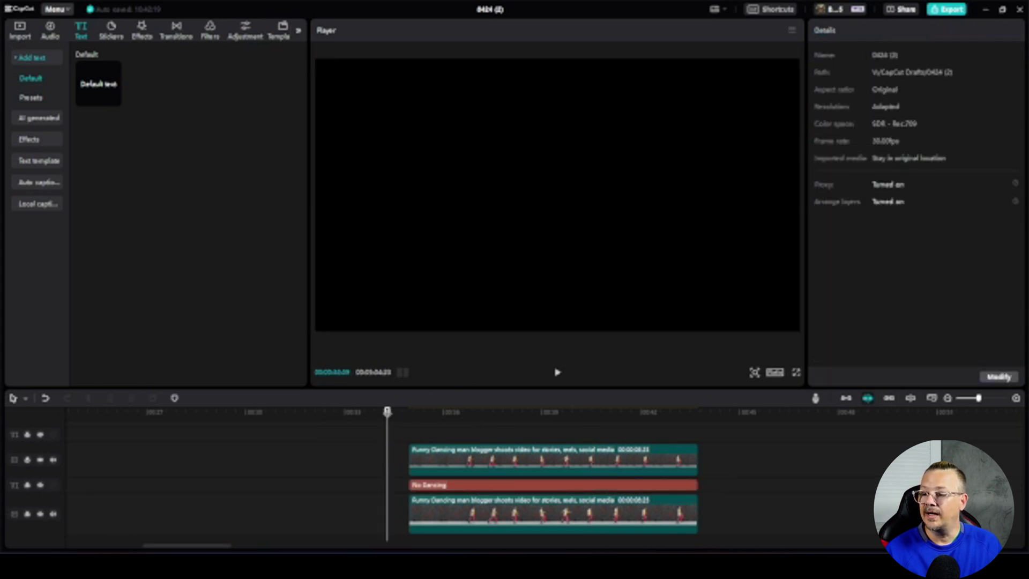
pyautogui.moveTo(388, 455); pyautogui.dragTo(409, 456)
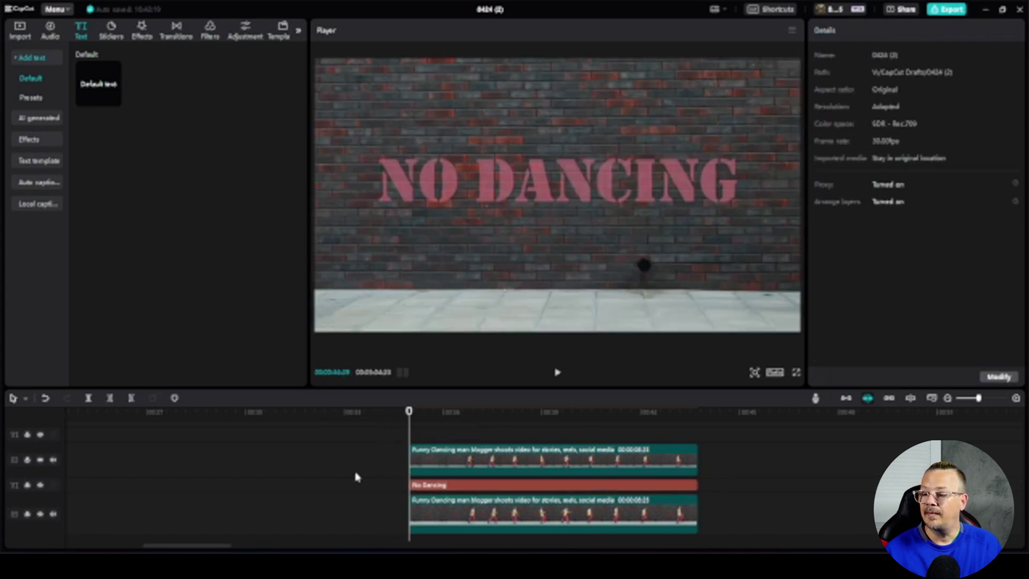
pyautogui.press('space')
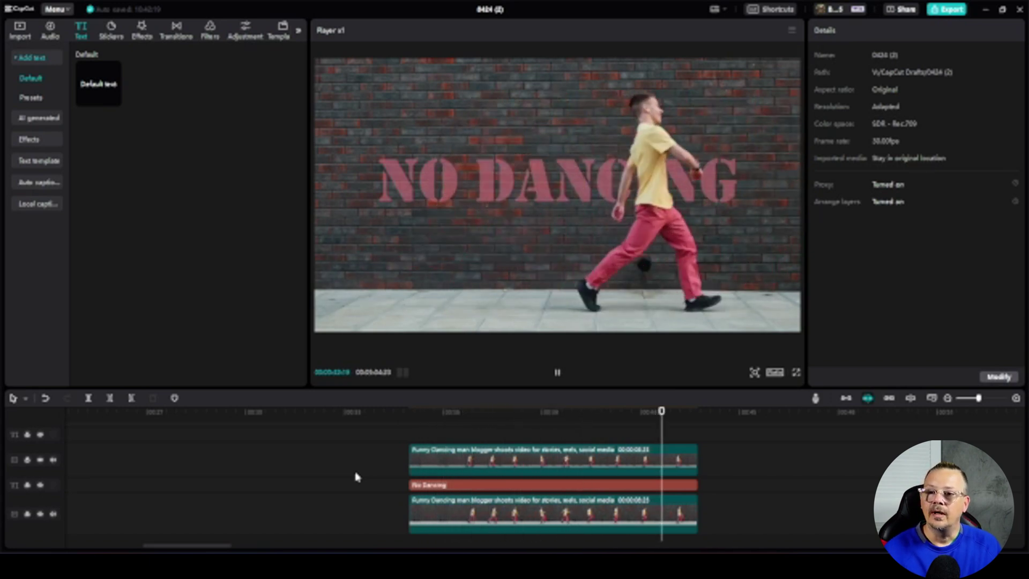
pyautogui.press('space')
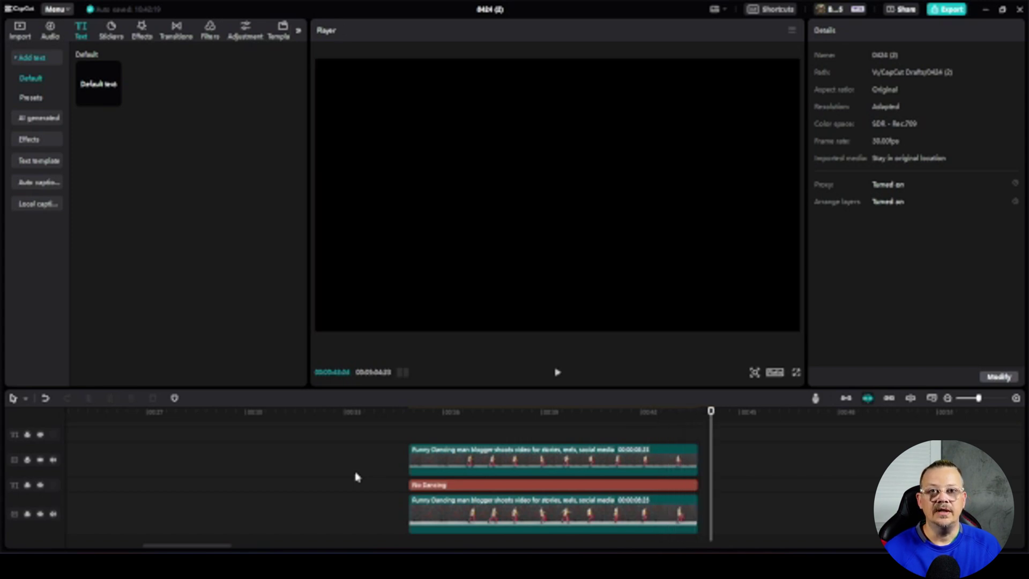
pyautogui.hscroll(5, 356, 477)
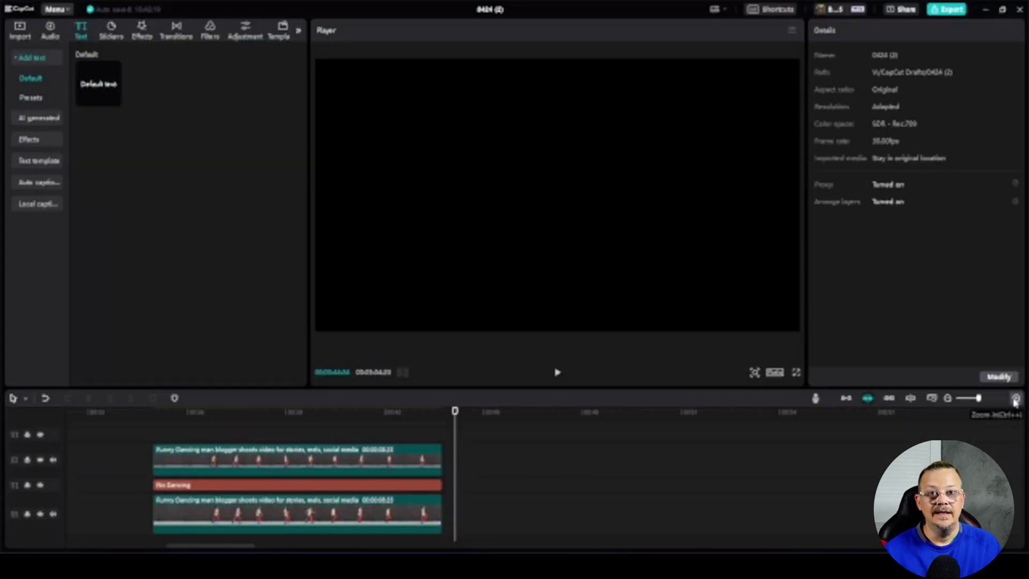